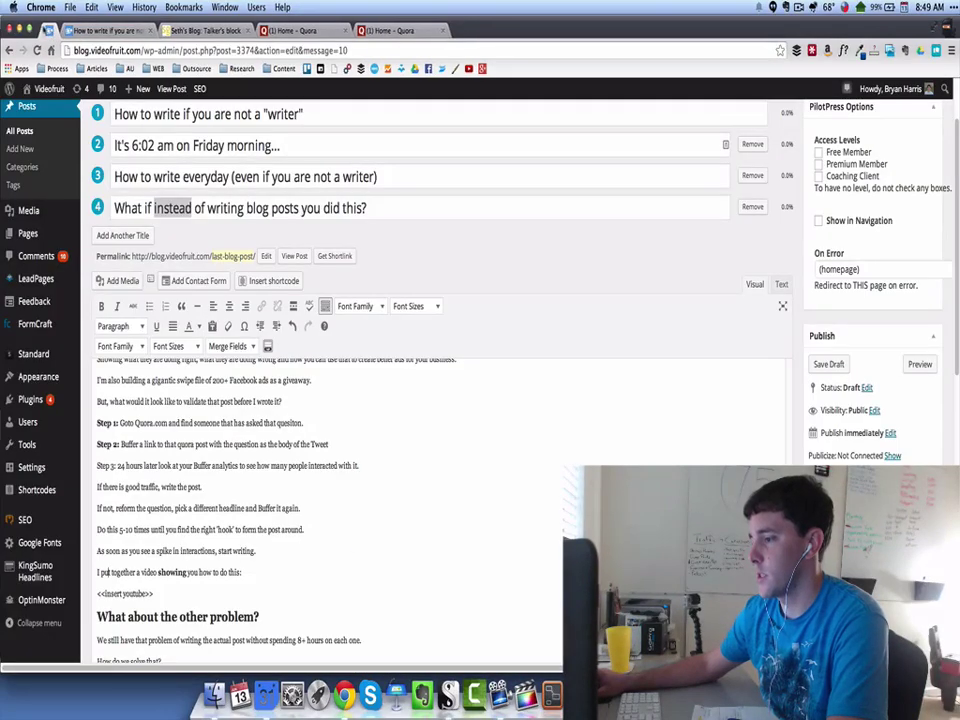
- Switch to Quora and search it for "facebook ads"
drag(45, 30, 0, 60)
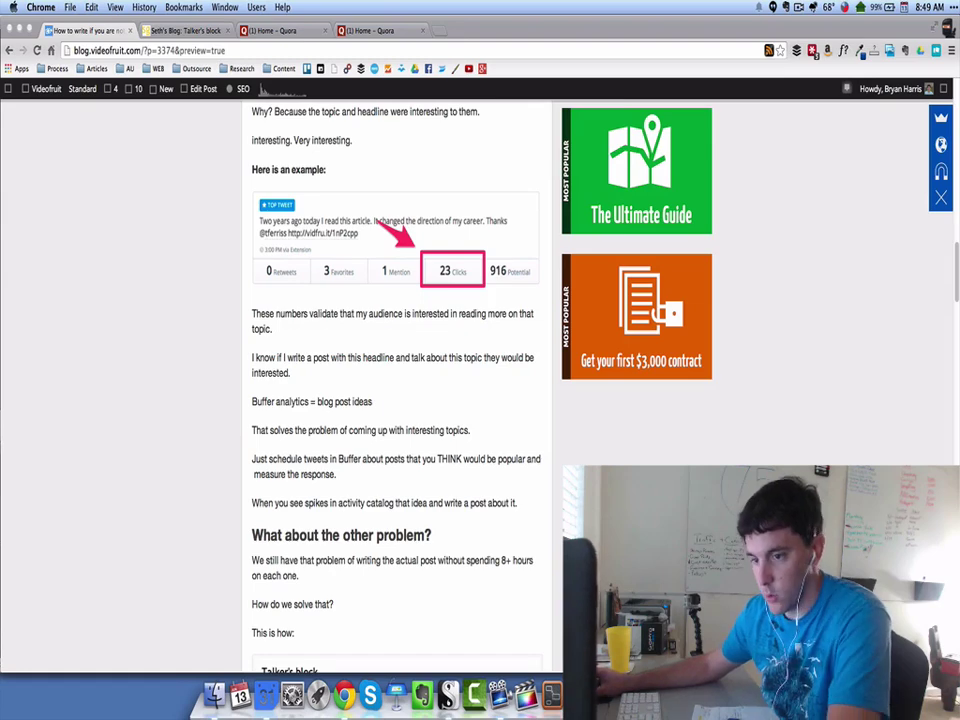
click(366, 30)
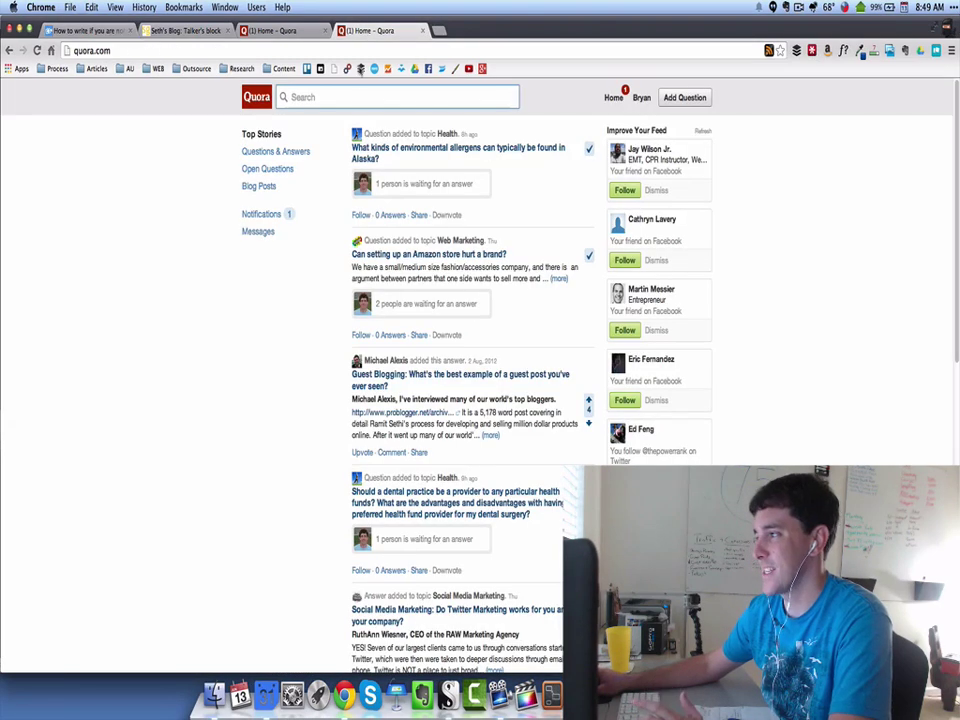
click(322, 97)
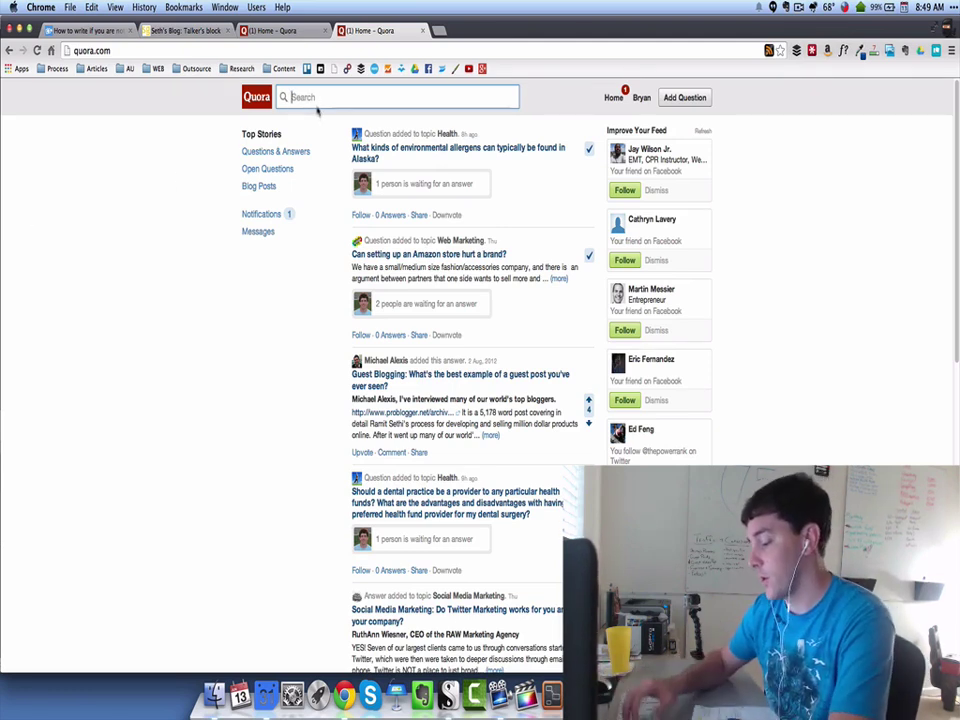
text(facebook ads)
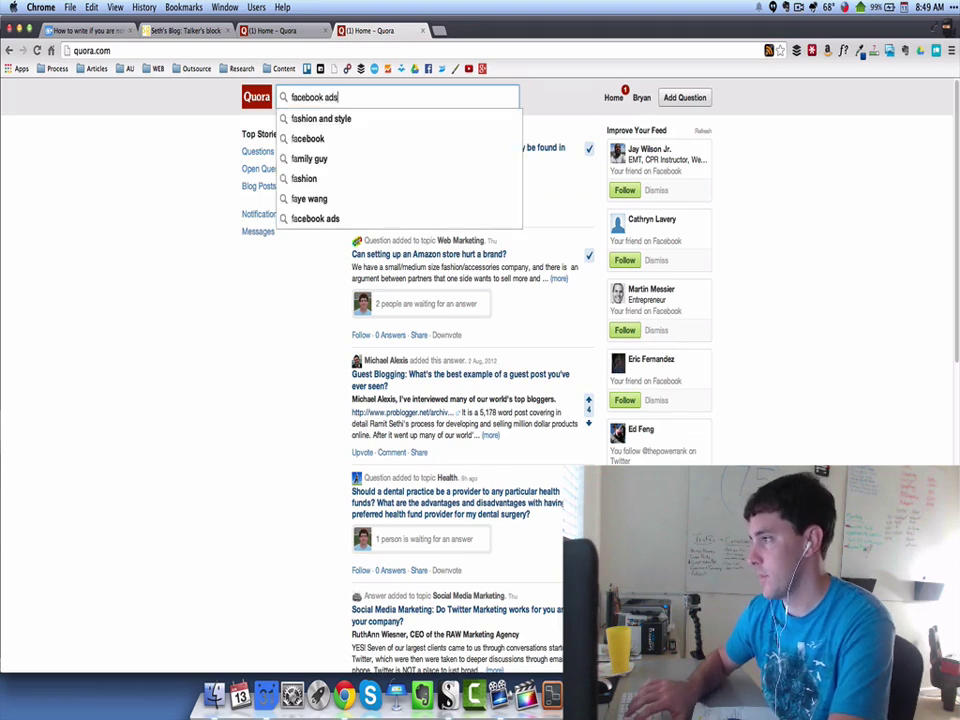
key(Return)
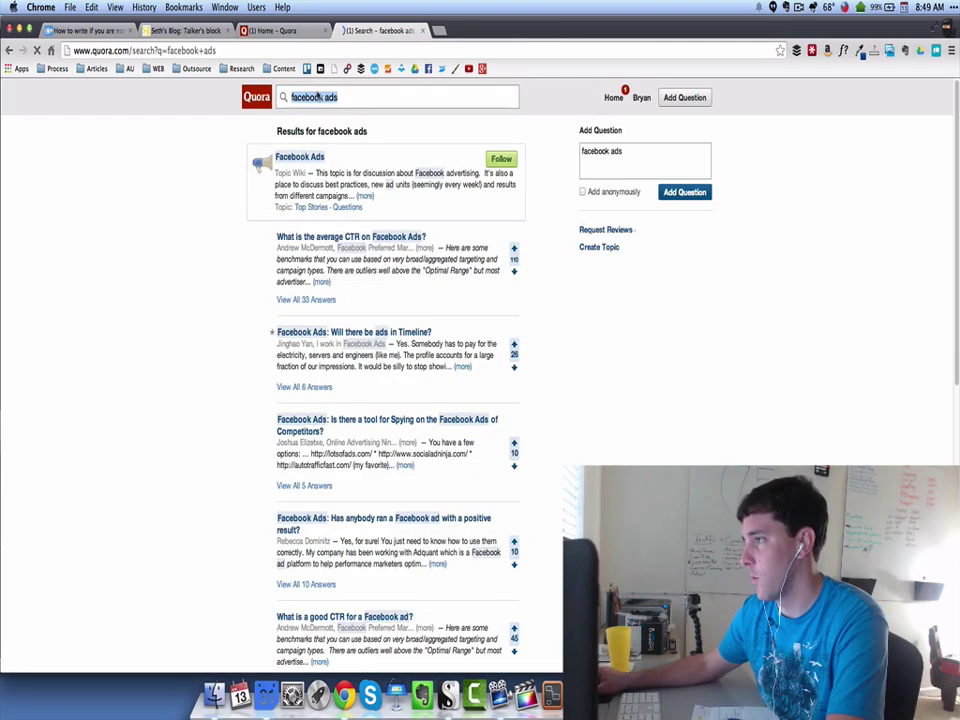
- Examine the Quora results on Facebook ads for a question that could validate a blog post topic
scroll(529, 315, down, 5)
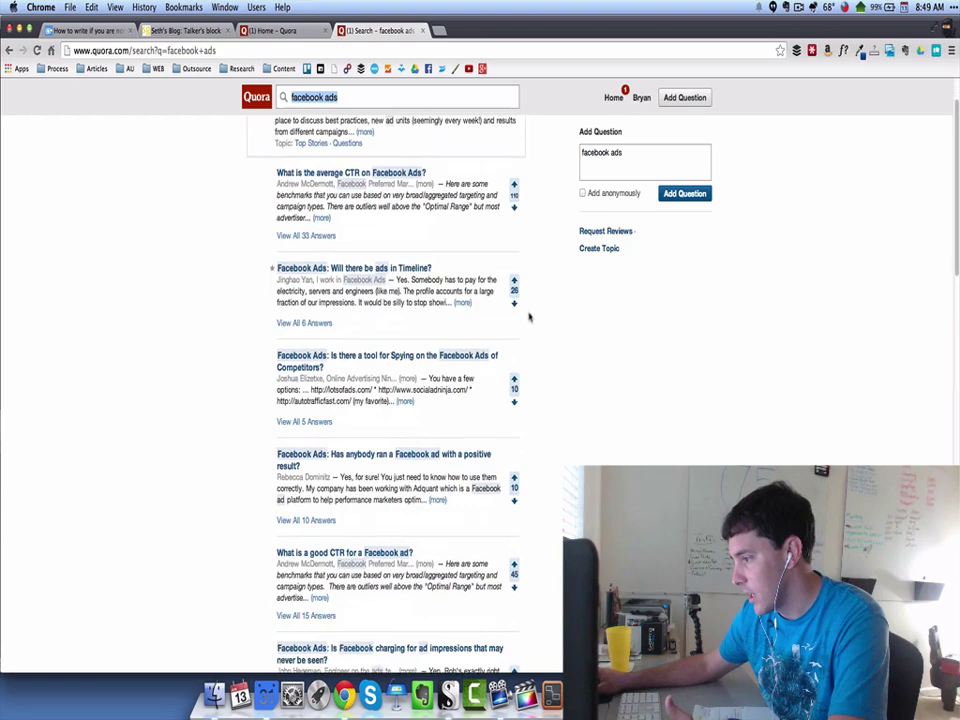
scroll(529, 316, down, 13)
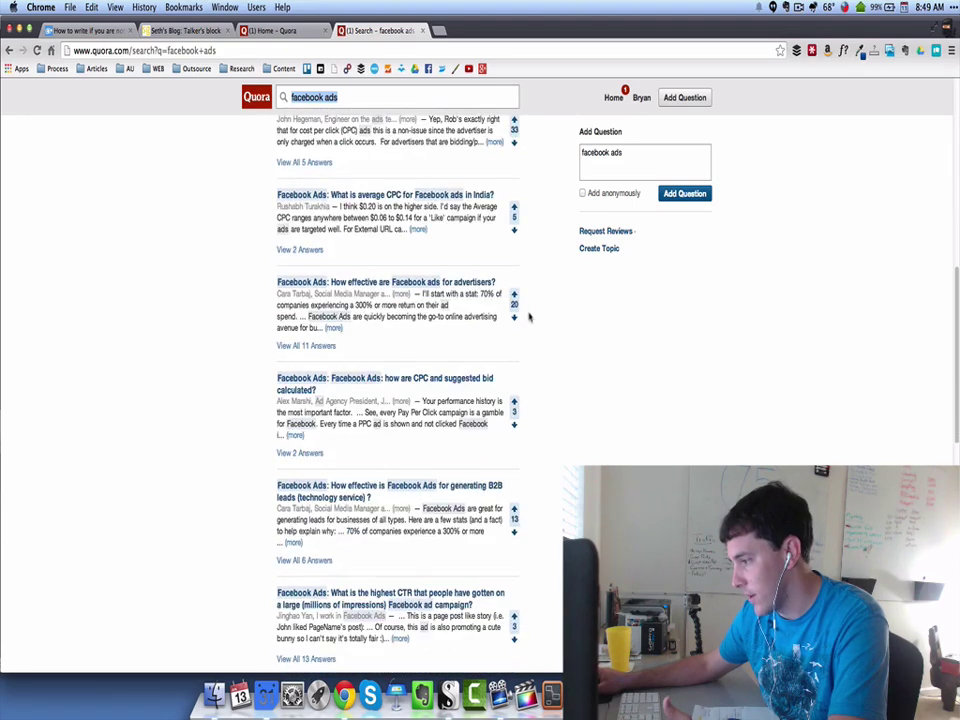
scroll(529, 316, down, 7)
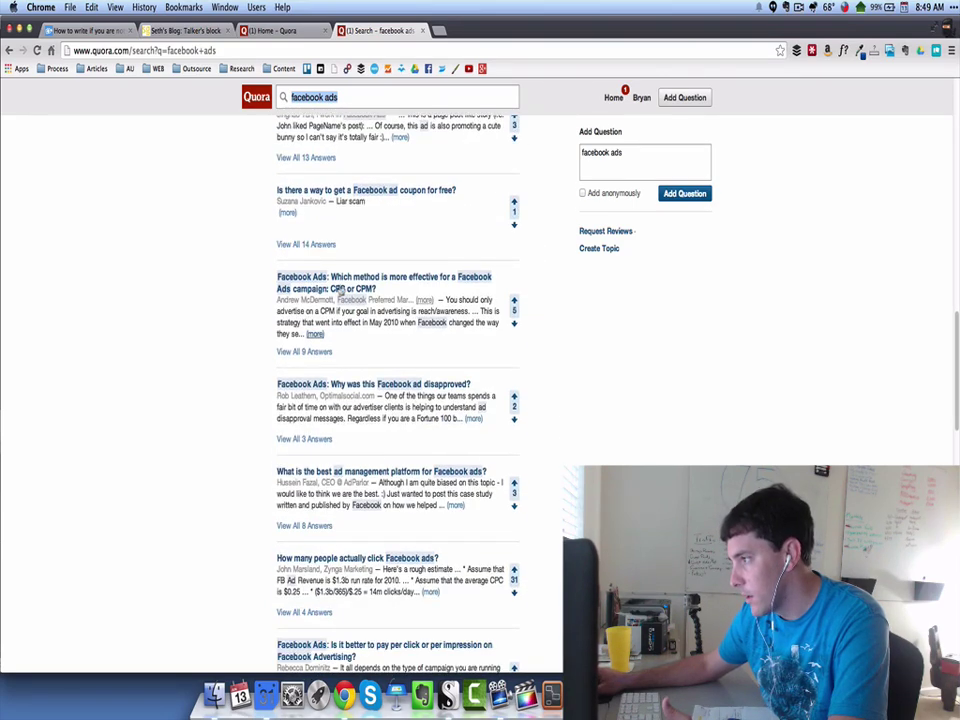
scroll(320, 330, up, 10)
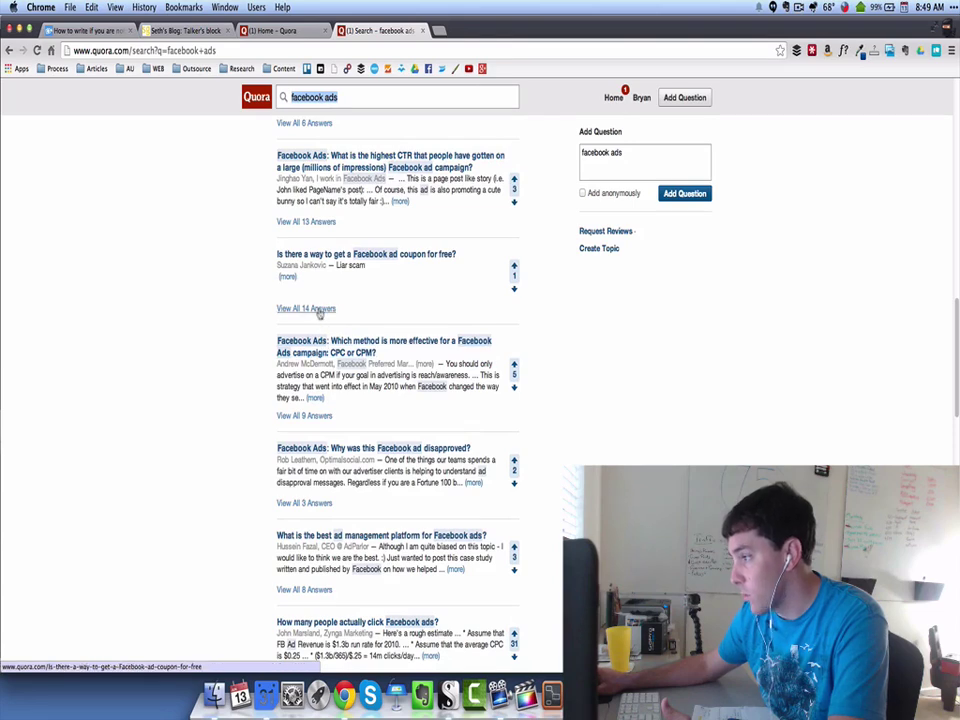
scroll(330, 330, up, 12)
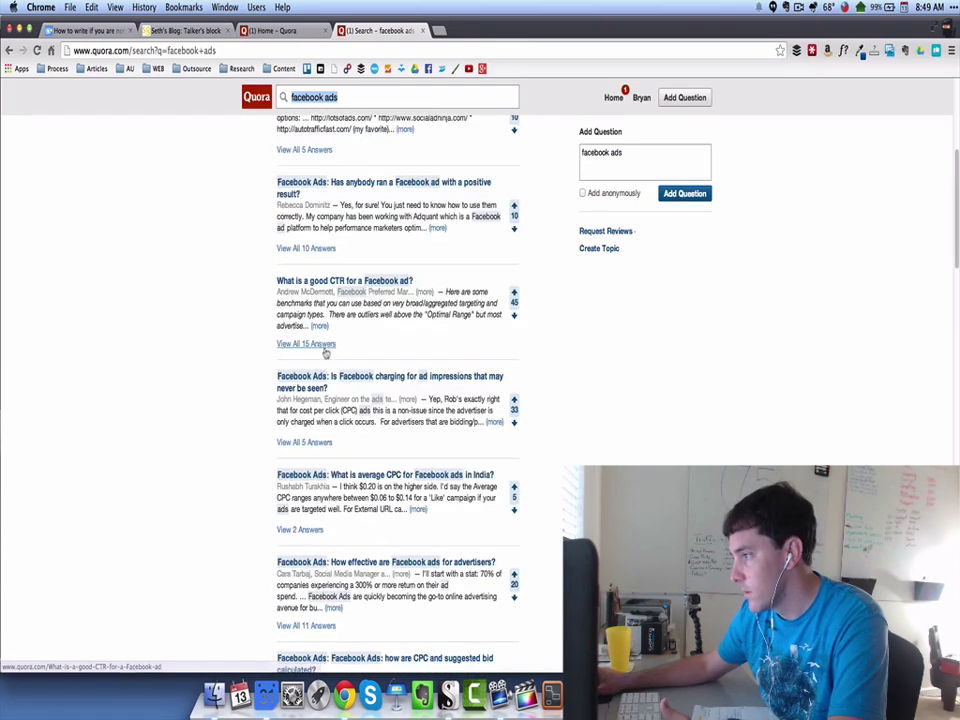
scroll(352, 351, up, 2)
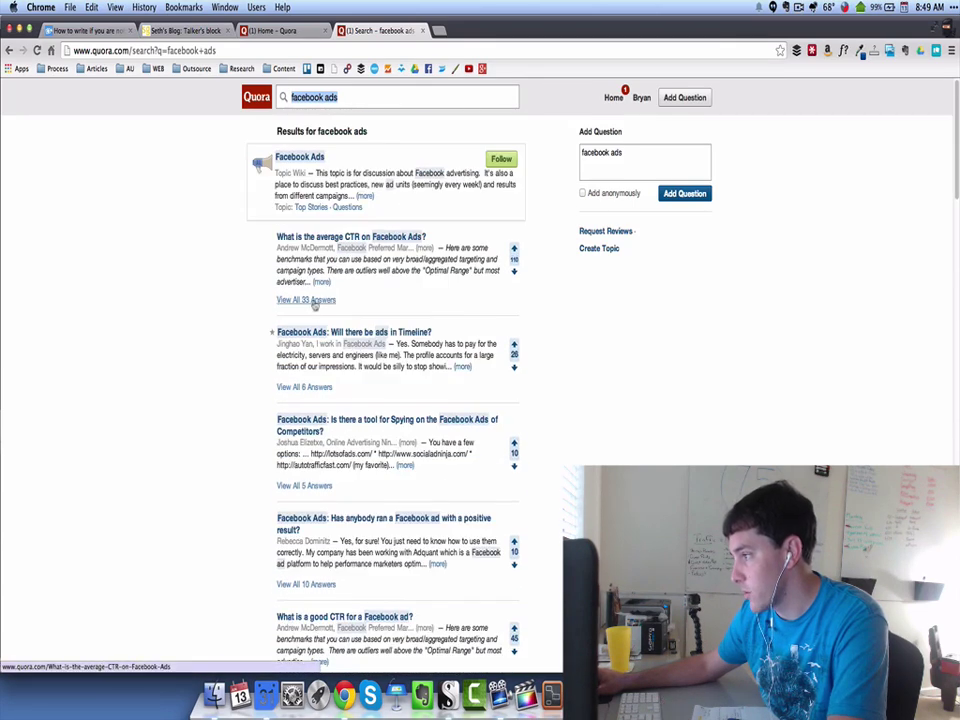
scroll(362, 307, down, 20)
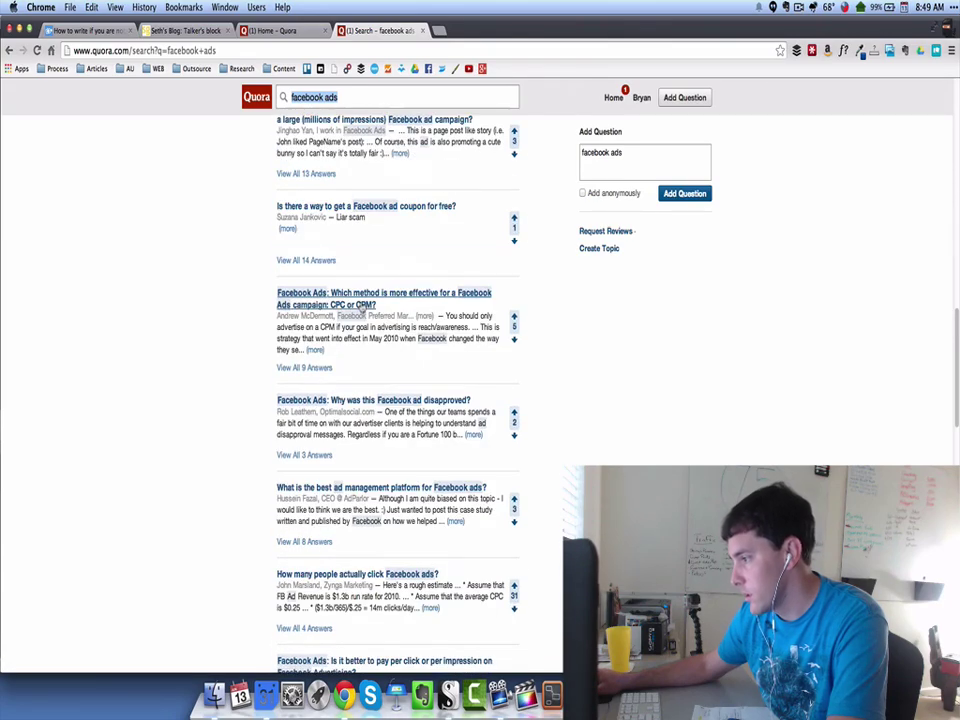
scroll(362, 307, down, 20)
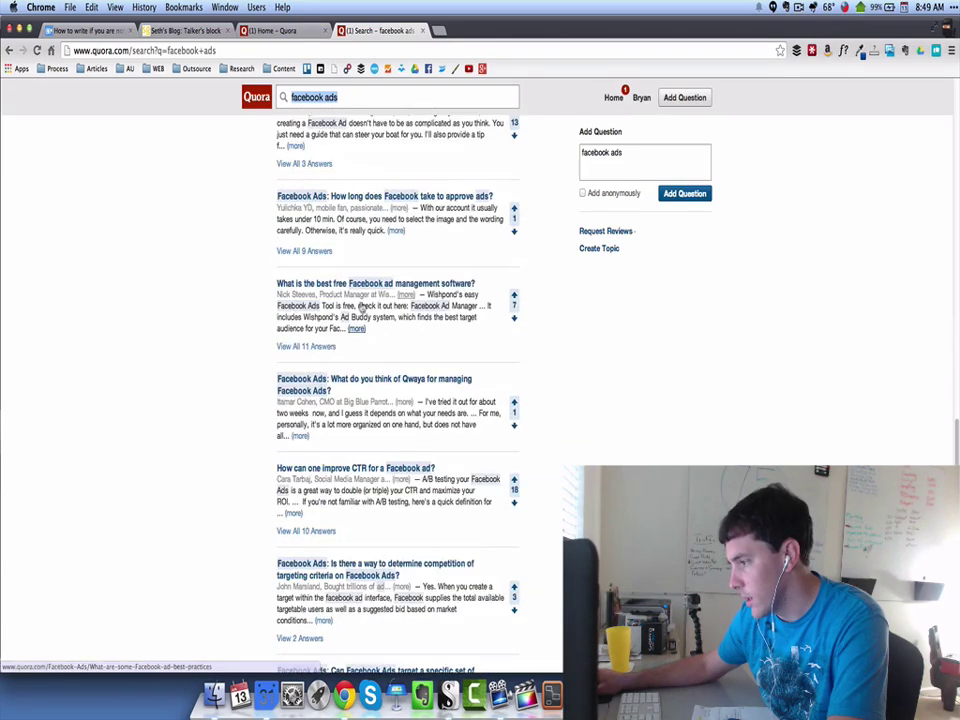
scroll(225, 422, down, 20)
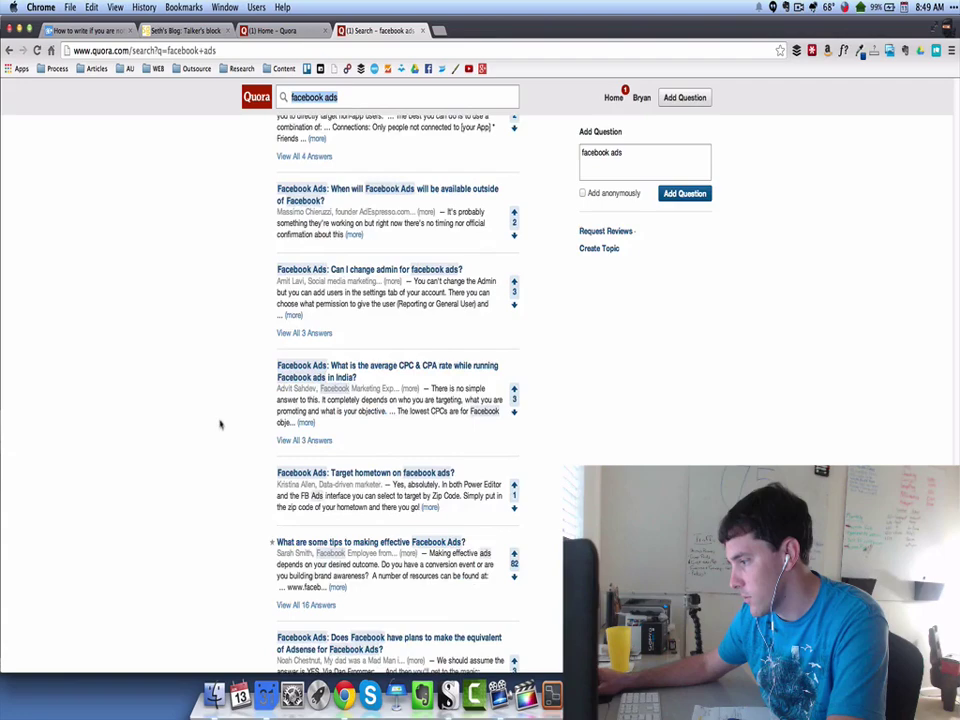
scroll(222, 421, down, 14)
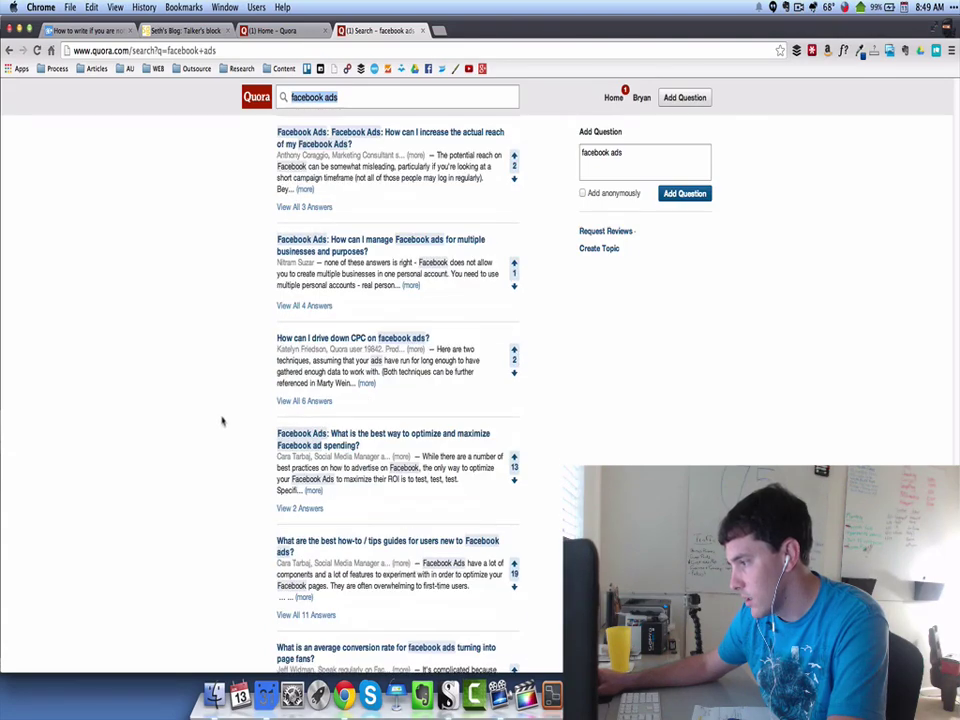
scroll(424, 500, down, 14)
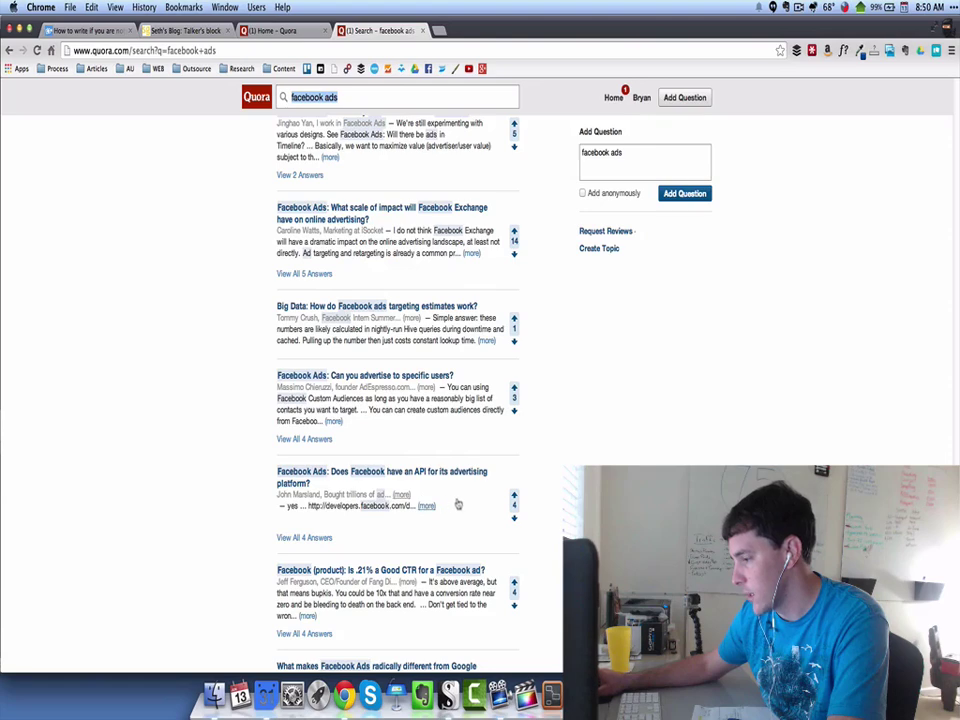
scroll(397, 400, down, 15)
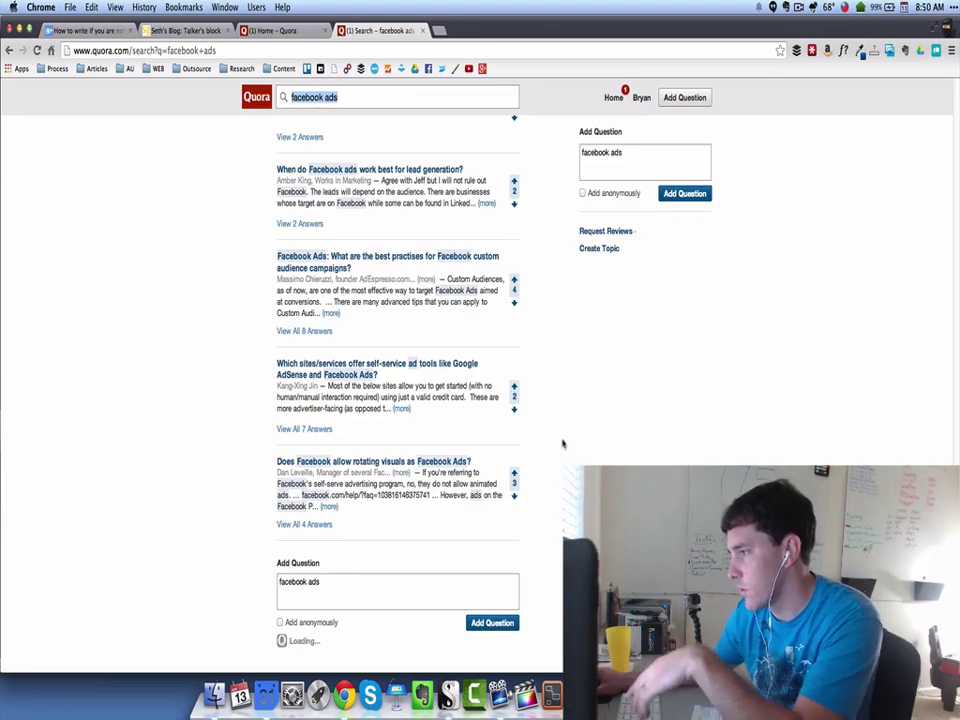
scroll(619, 443, down, 10)
scroll(921, 418, up, 20)
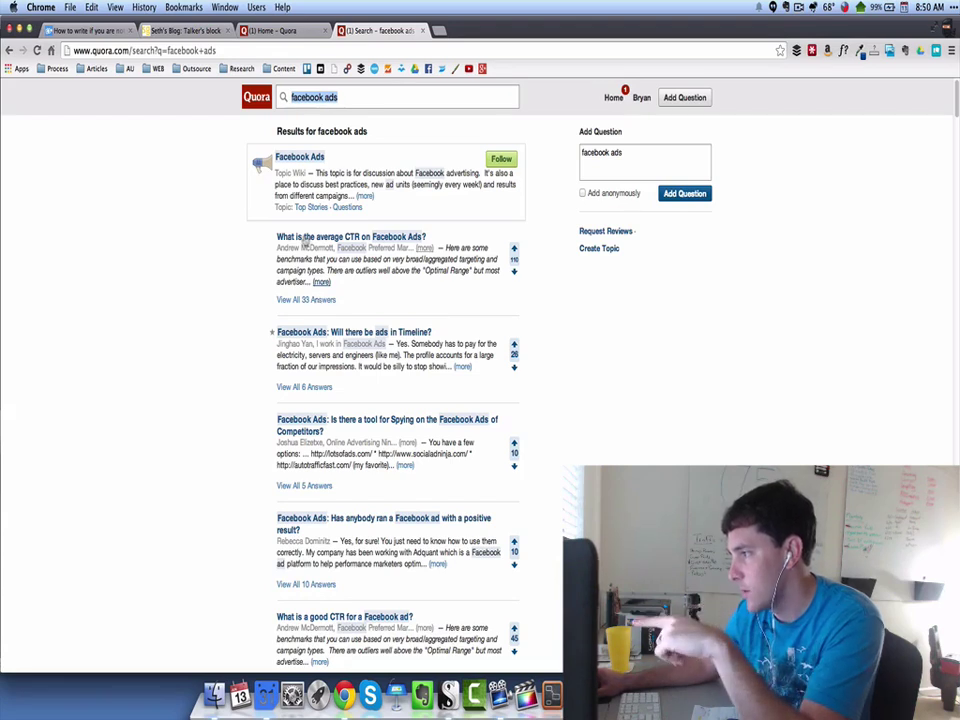
- Open the question "What is the average CTR on Facebook Ads?" in a new browser tab
drag(270, 241, 392, 241)
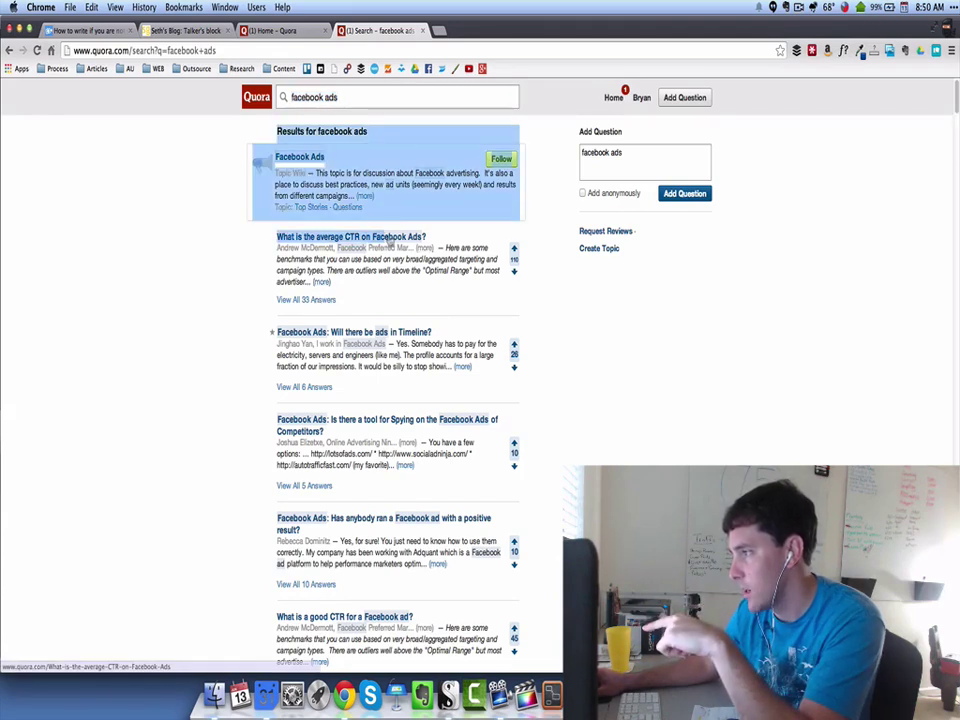
click(463, 238)
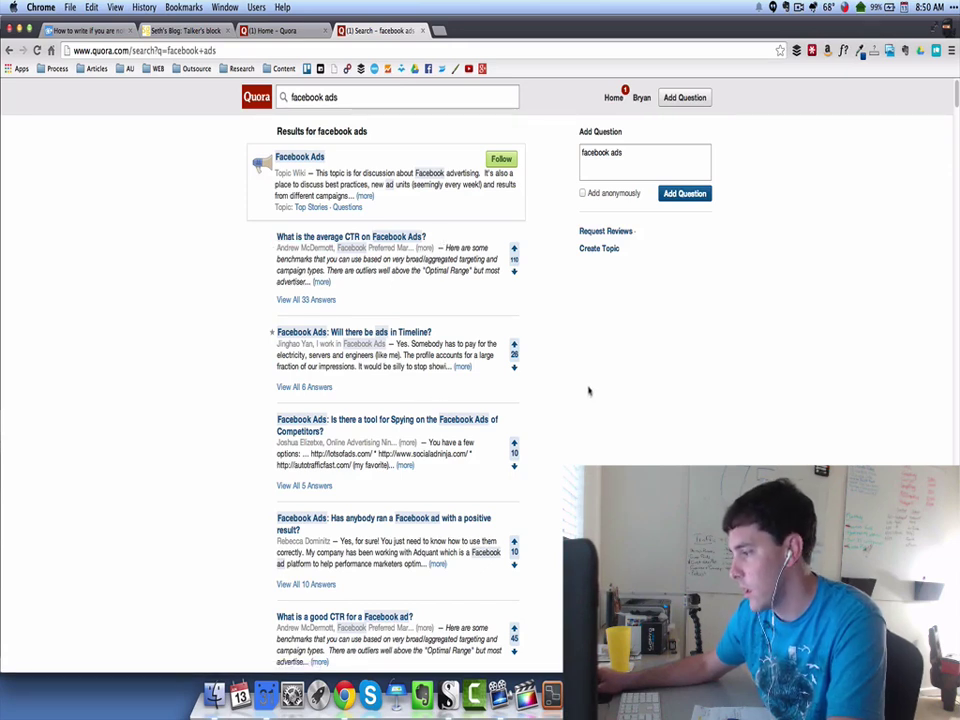
drag(439, 238, 342, 240)
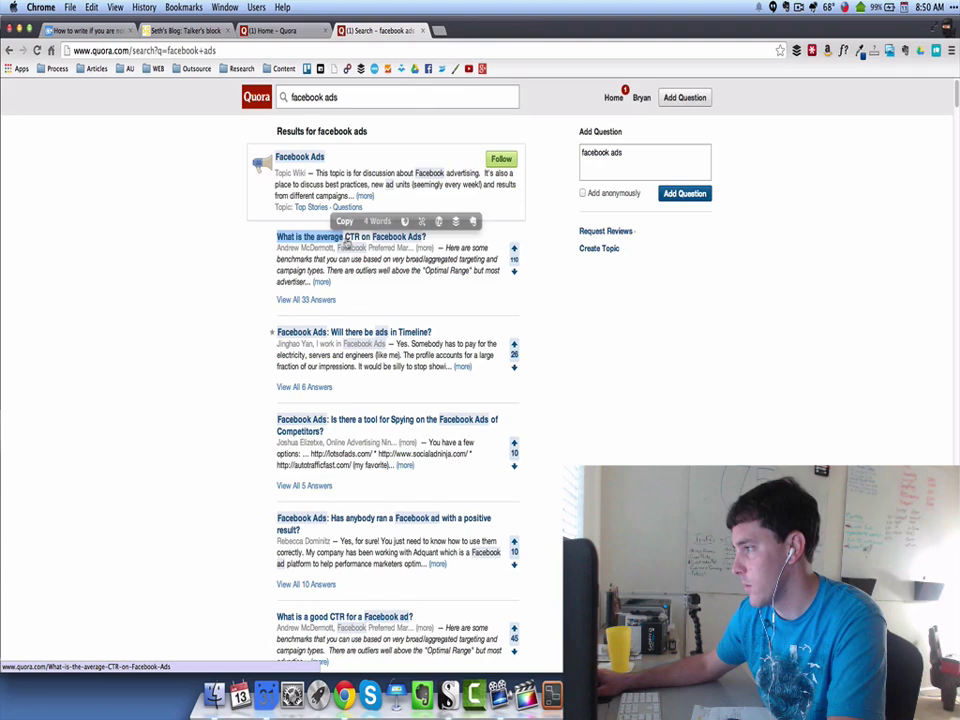
super+click(349, 240)
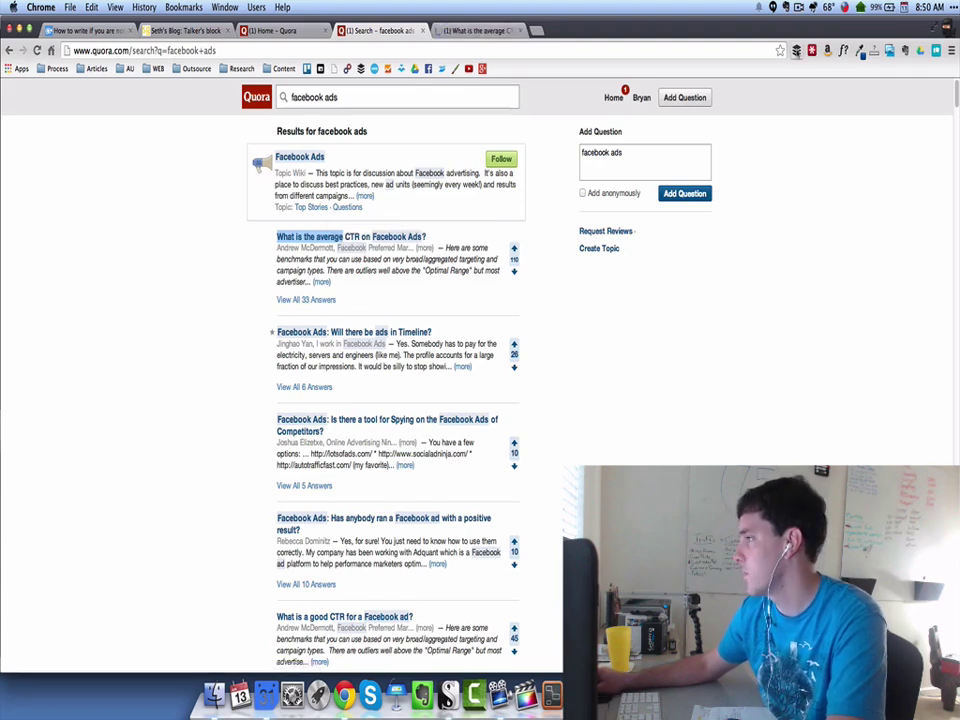
- Open Buffer in a new tab and start a new post for the Videofruit Twitter account
click(361, 68)
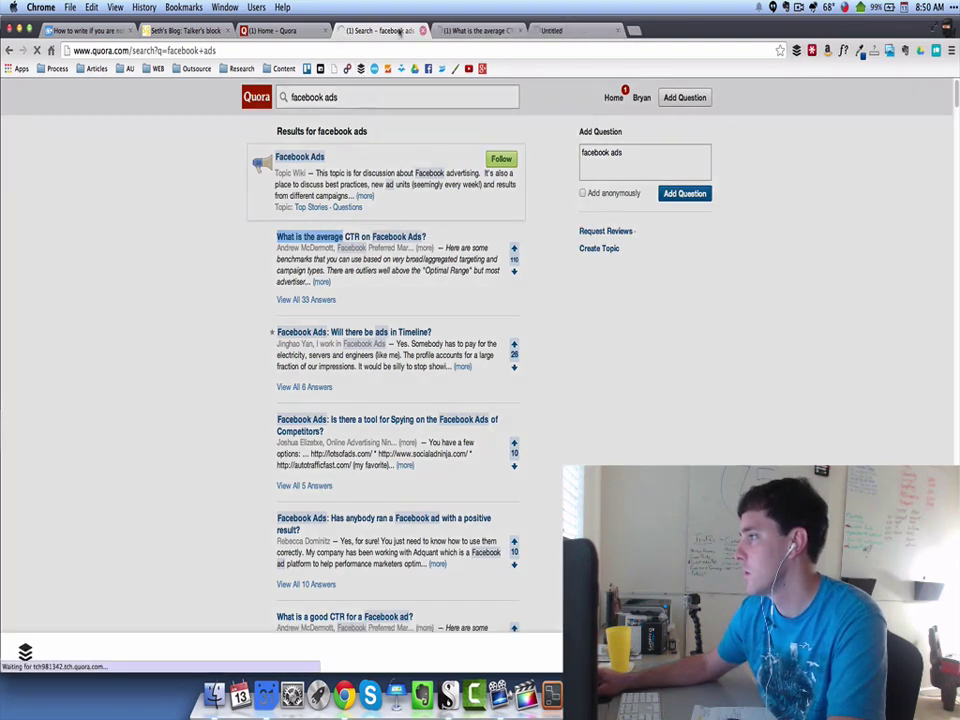
click(602, 168)
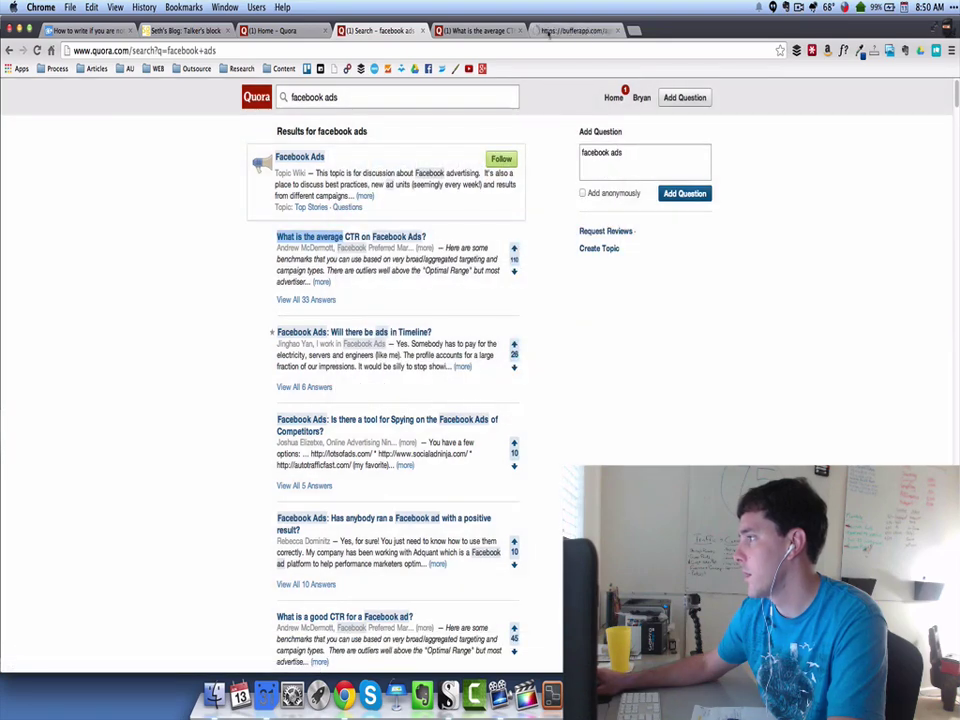
click(548, 33)
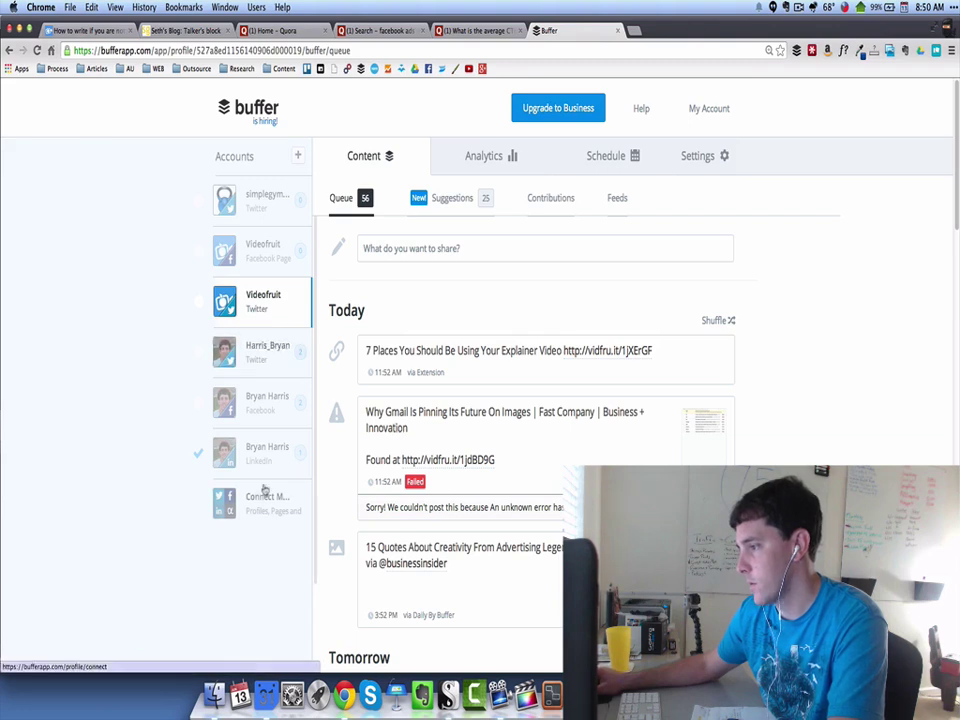
click(266, 362)
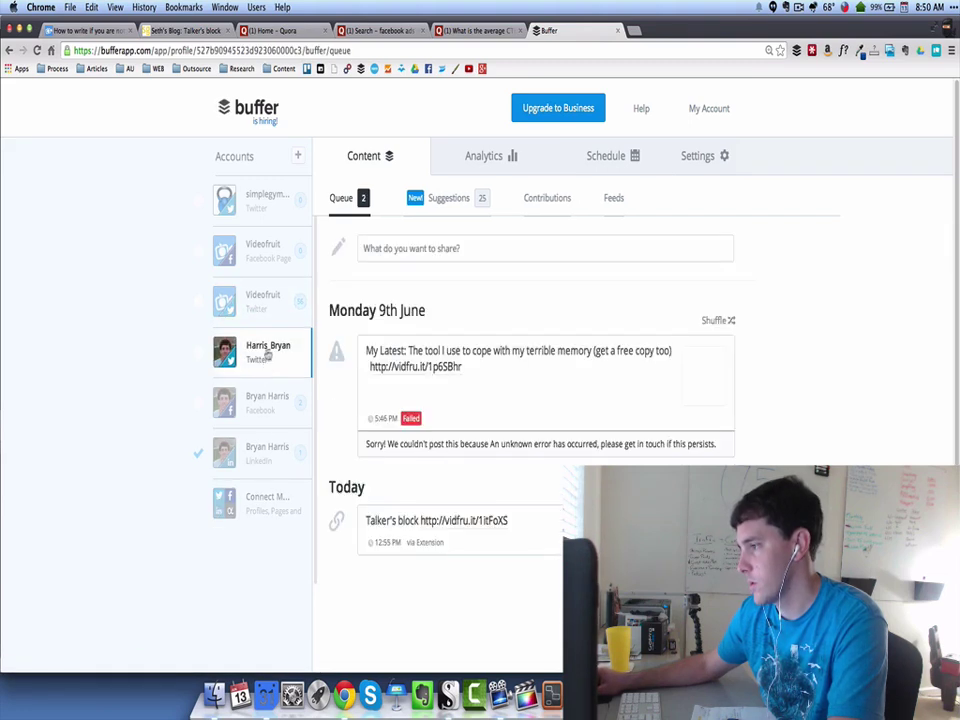
click(305, 296)
click(396, 248)
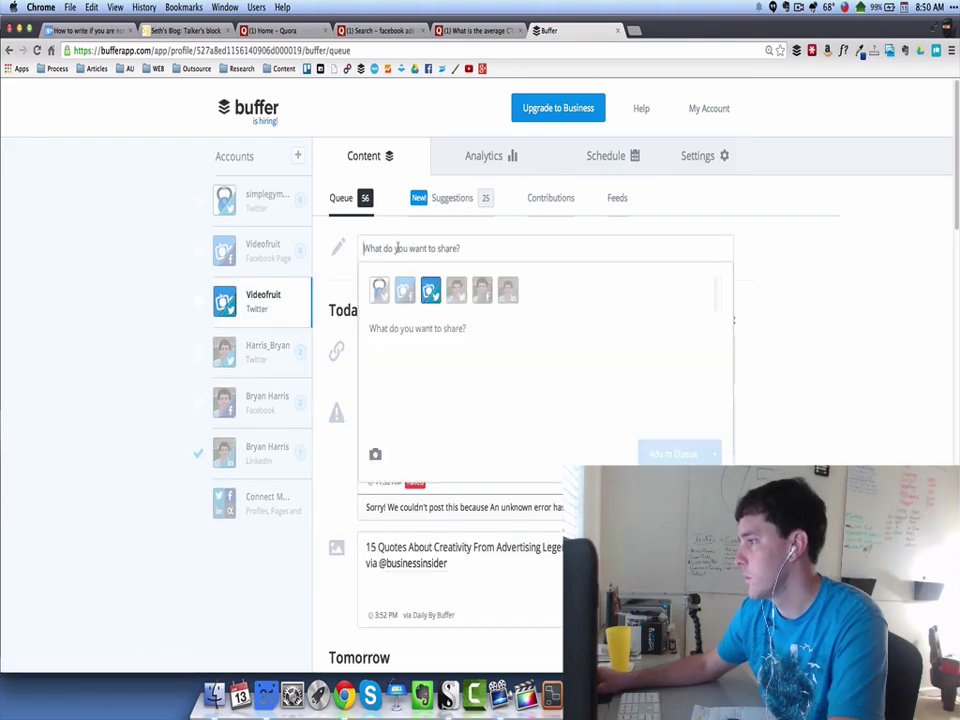
- Copy the title "What is the average CTR on Facebook Ads?" from the Quora question into the Buffer post
click(476, 31)
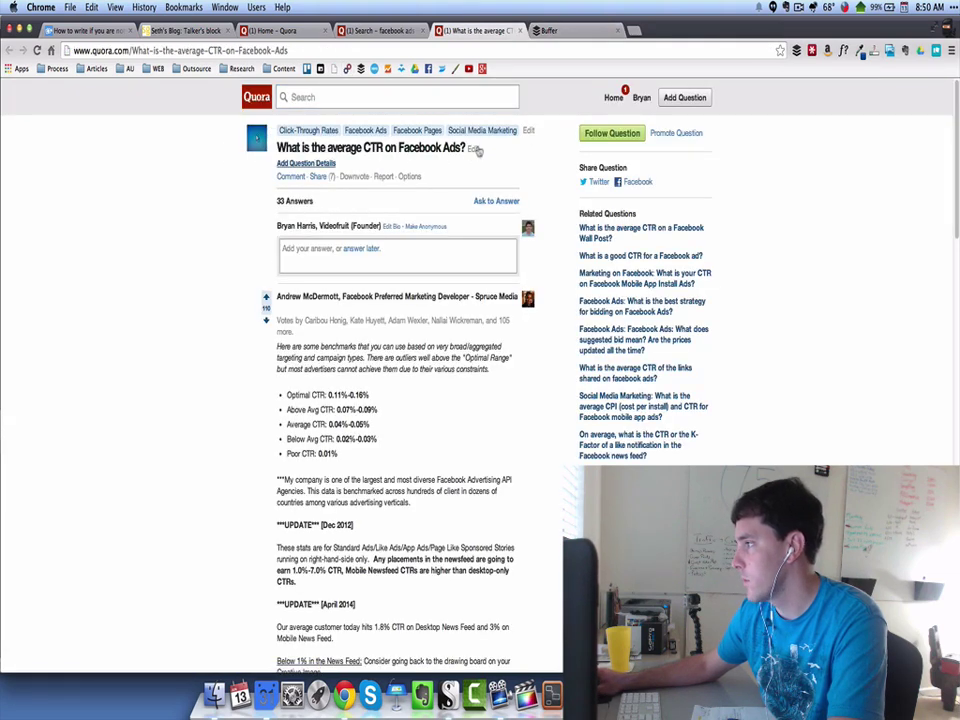
drag(467, 150, 278, 148)
key(super+c)
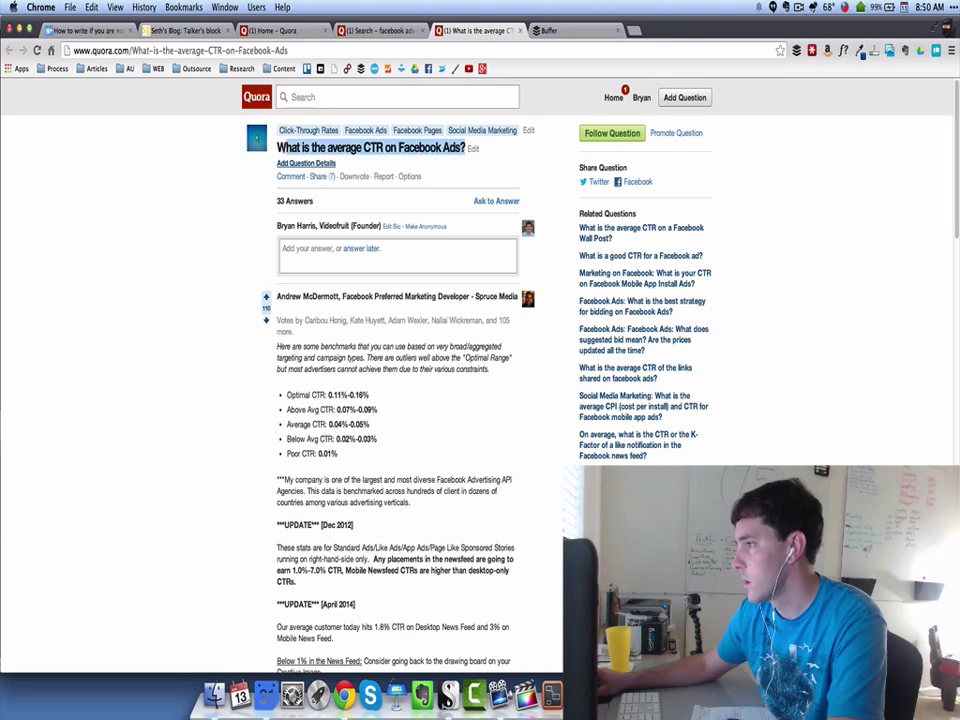
click(543, 30)
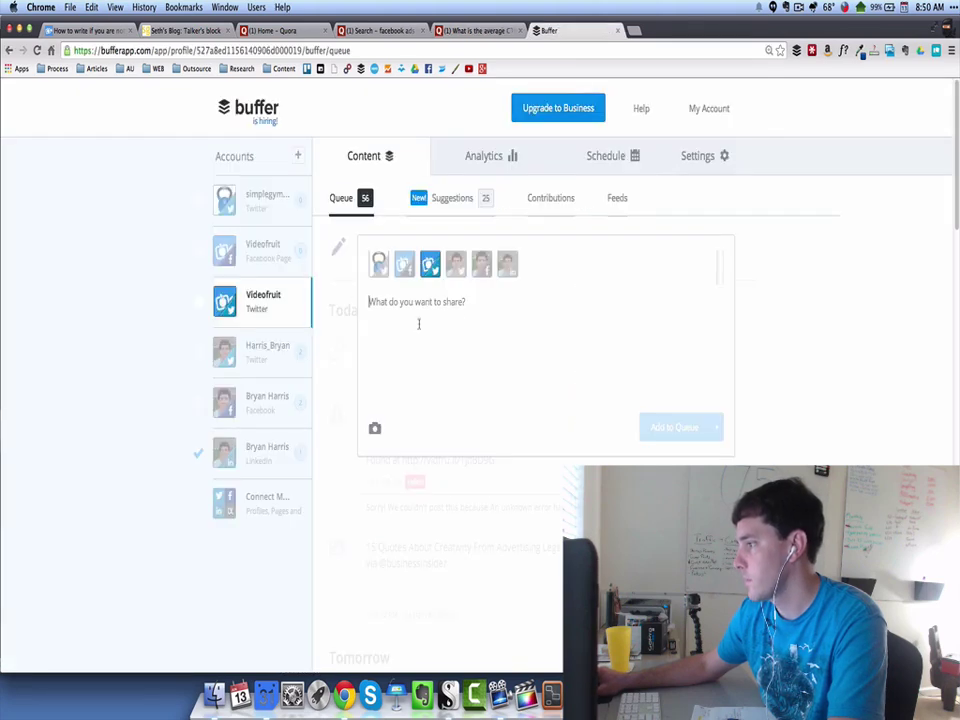
key(super+v)
- Add the Quora question's web address after the title in the Buffer post, and include the personal Twitter account as a destination
click(483, 29)
click(279, 50)
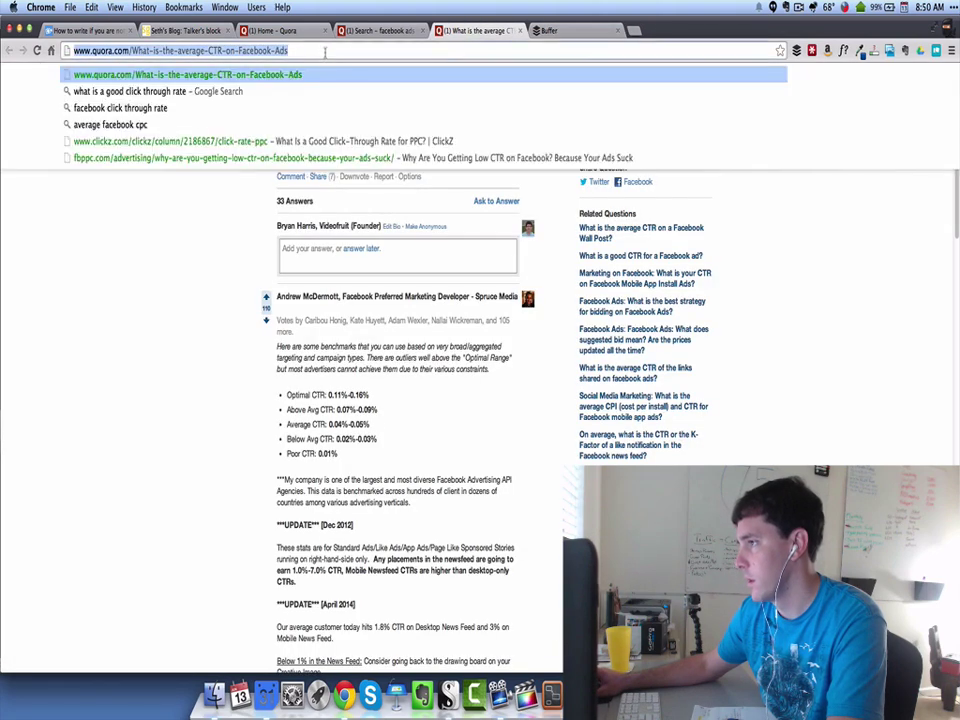
key(super+c)
click(576, 31)
key(super+v)
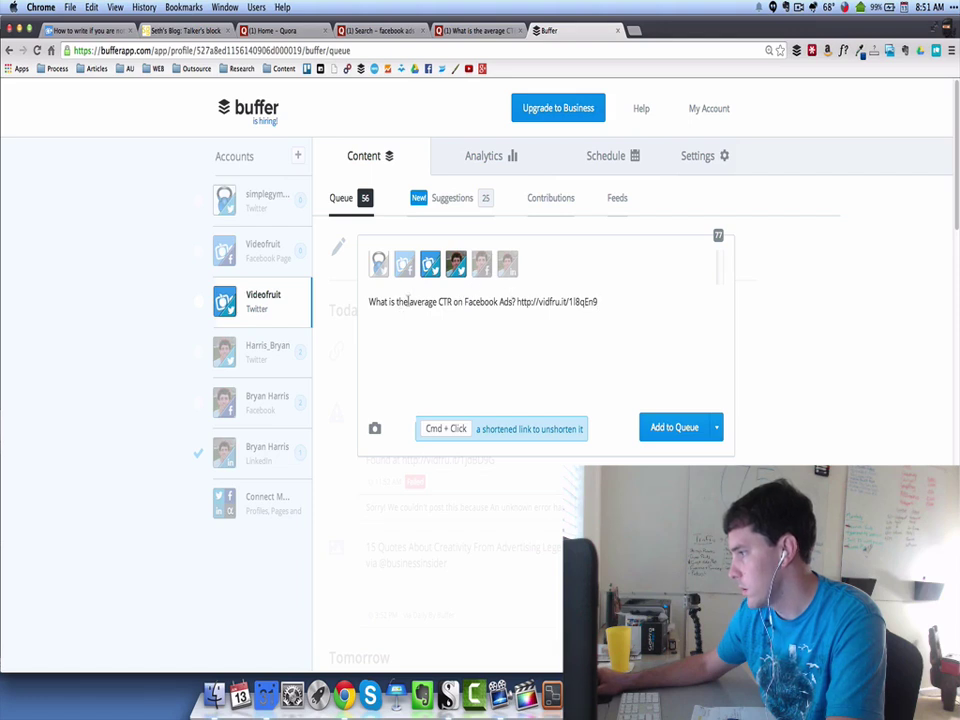
- Reword the beginning of the post so it reads "How to I increase my average CTR on Facebook Ads?"
drag(407, 301, 368, 301)
text(Ho)
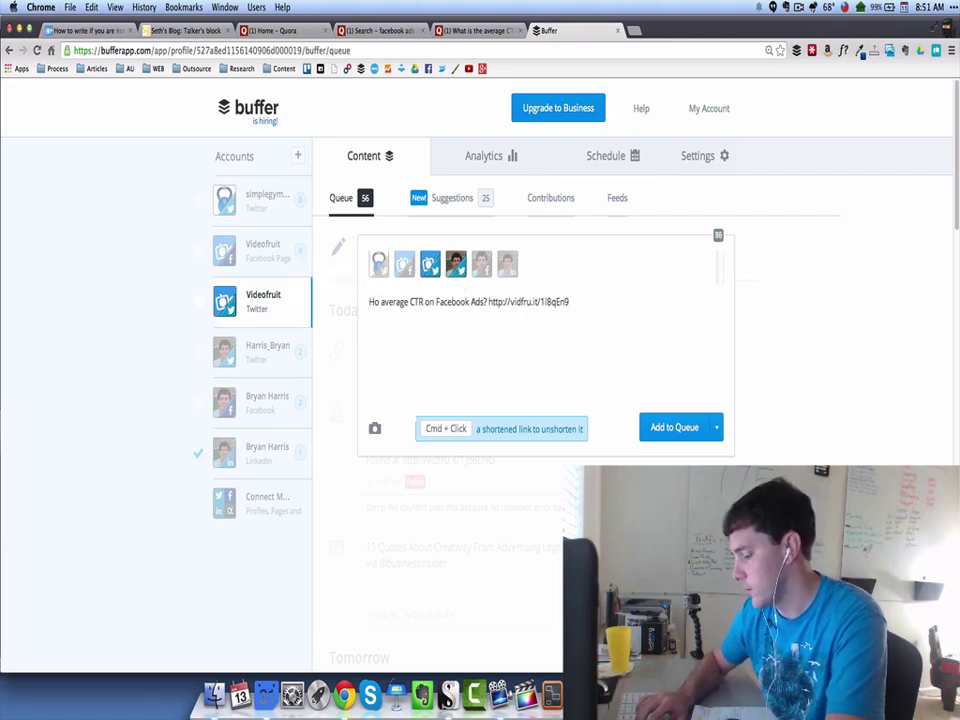
text(w to I increase)
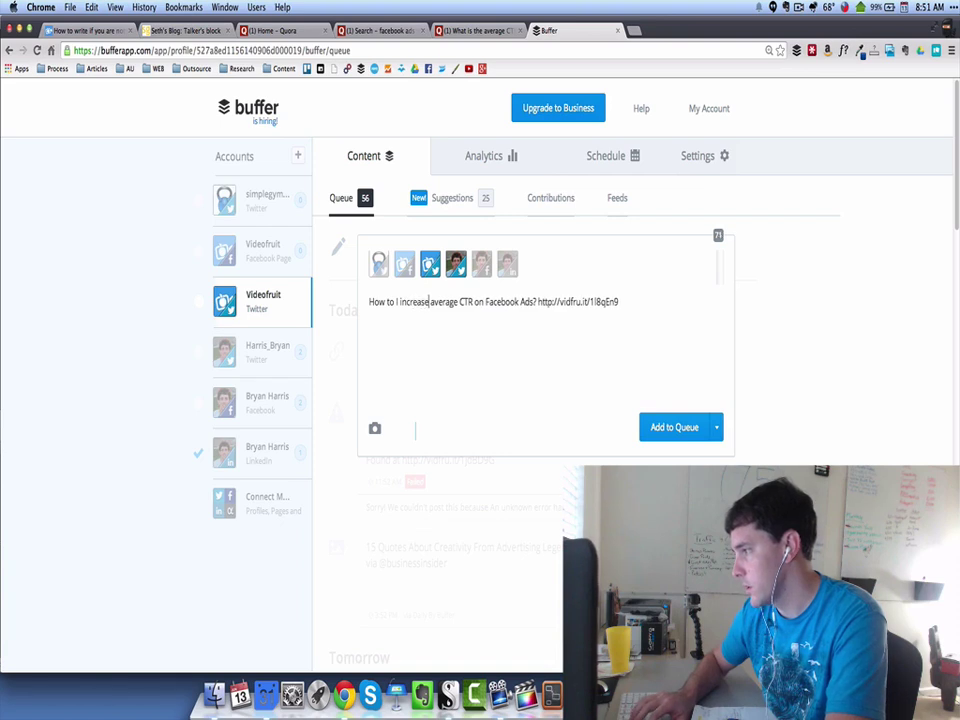
text( my)
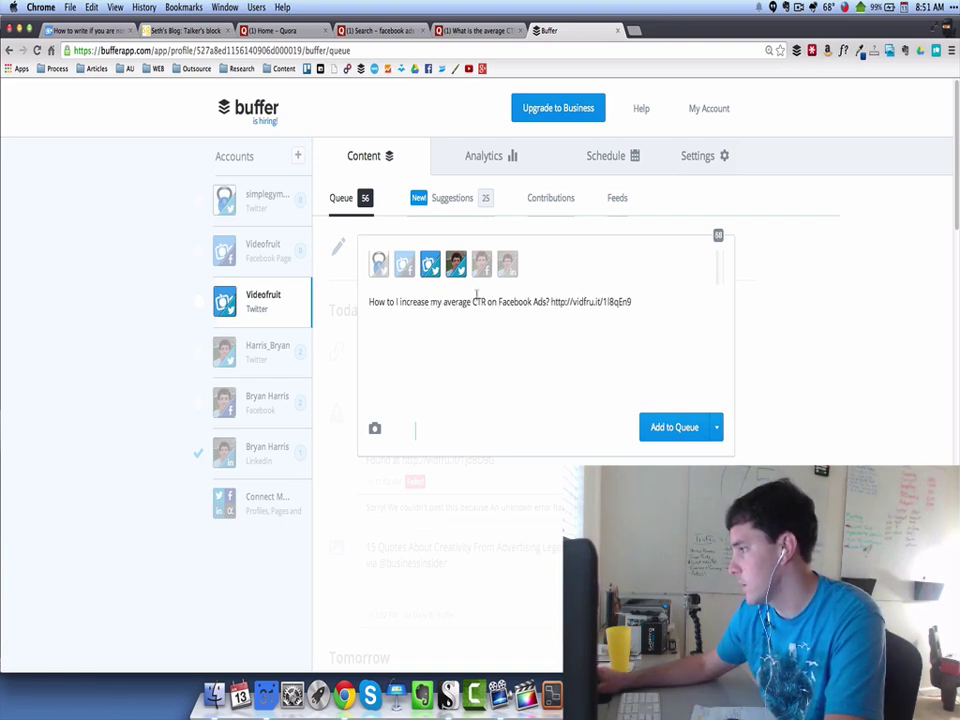
- Add the finished CTR post to the Buffer queue and start a new post from a copy of its text
triple_click(634, 301)
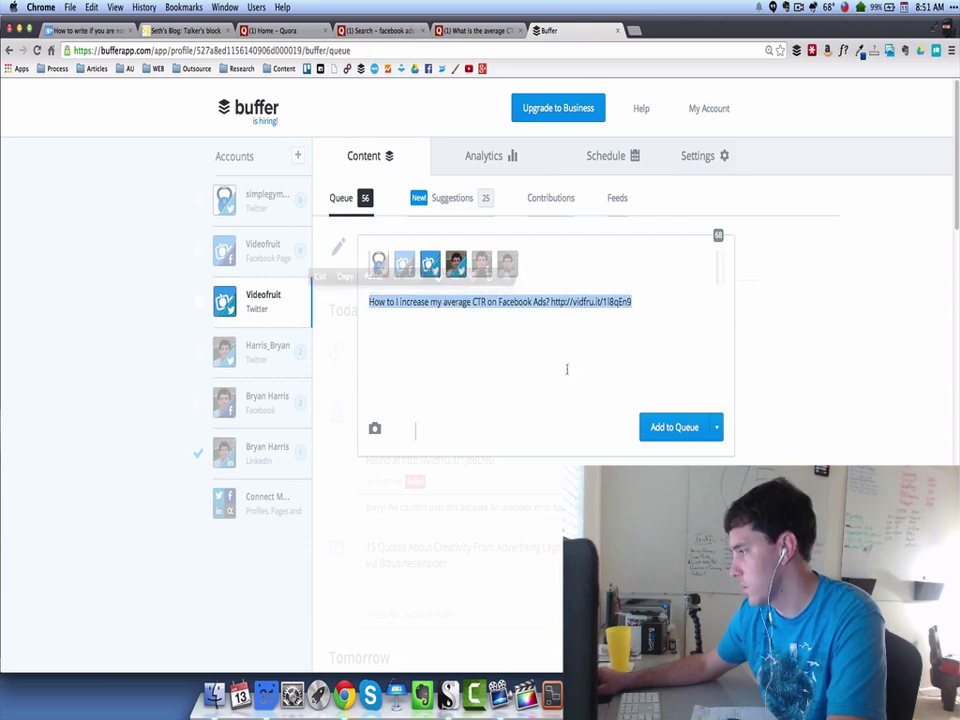
click(679, 427)
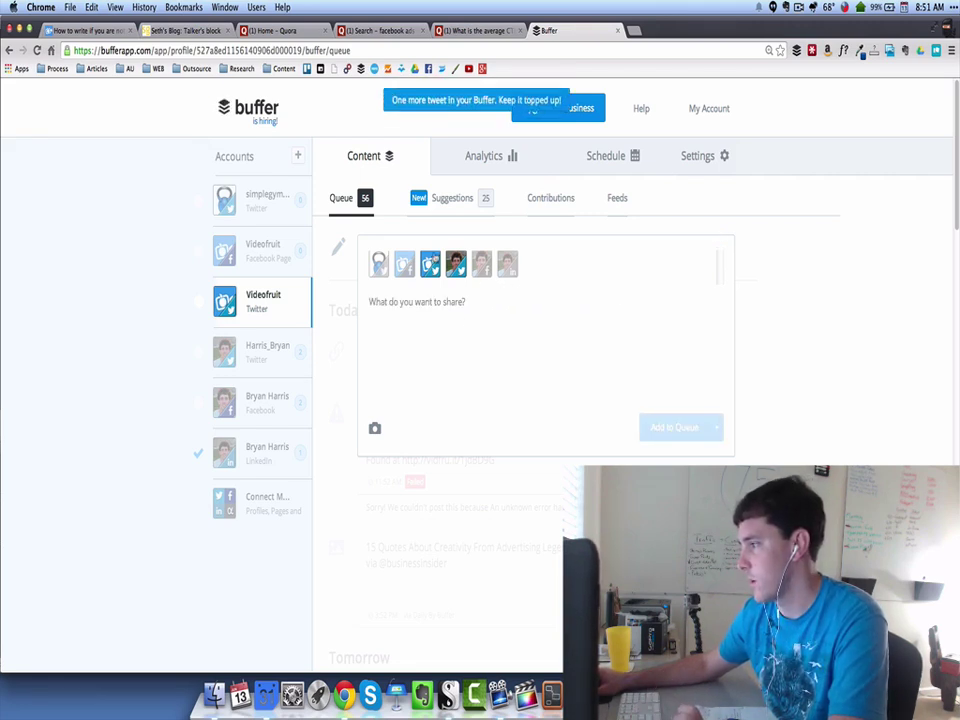
key(super+v)
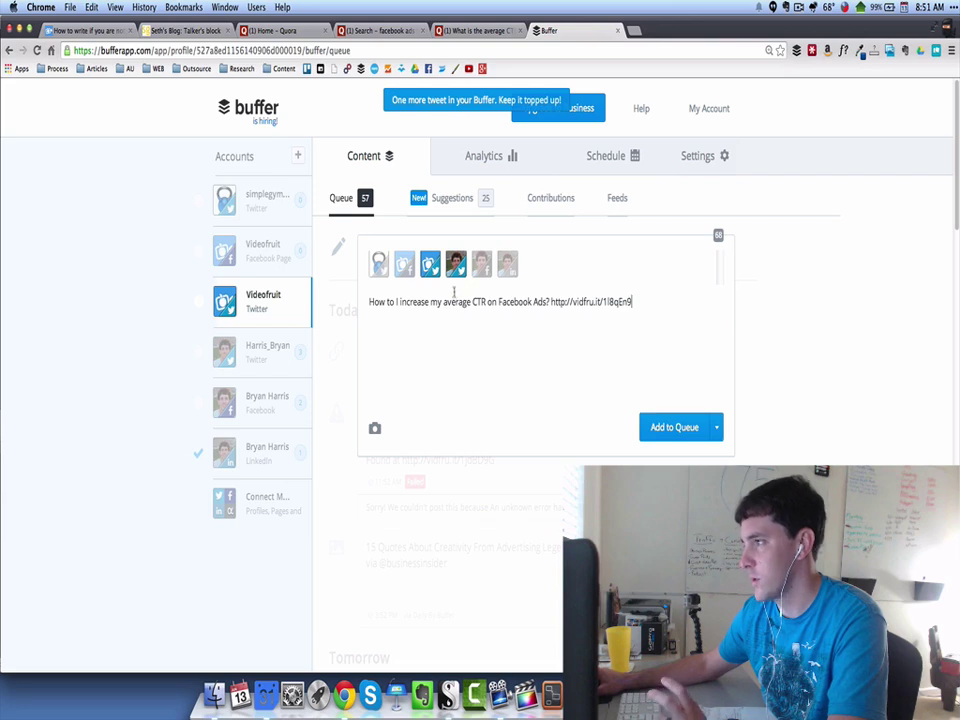
- Review the questions in the Quora search results for "facebook ads" for more tweet wording ideas, and return to the Buffer post
click(378, 30)
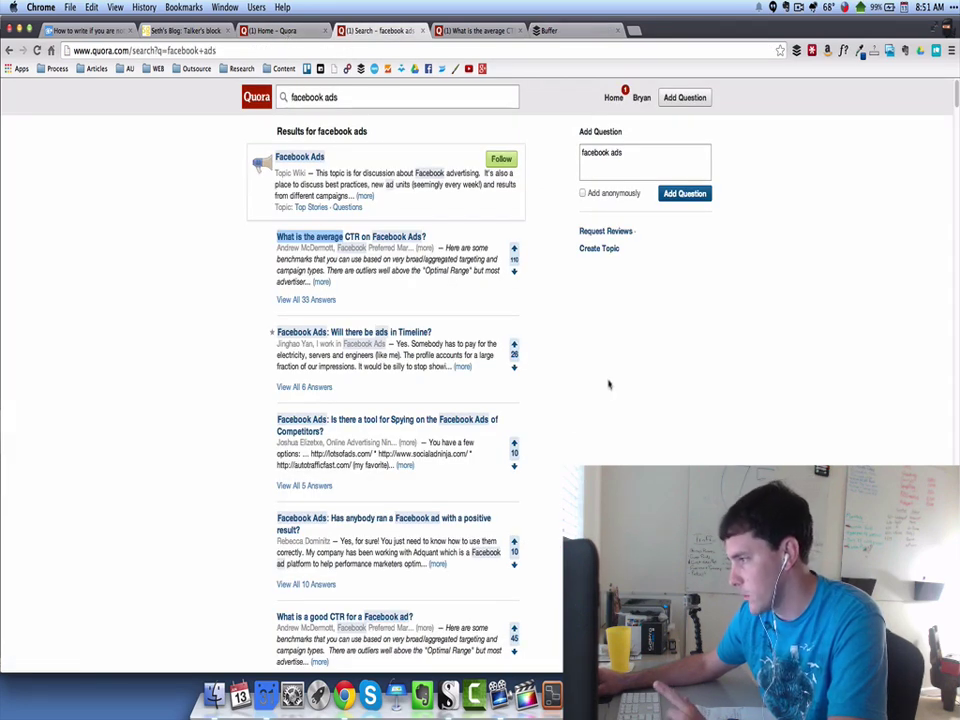
scroll(612, 383, down, 5)
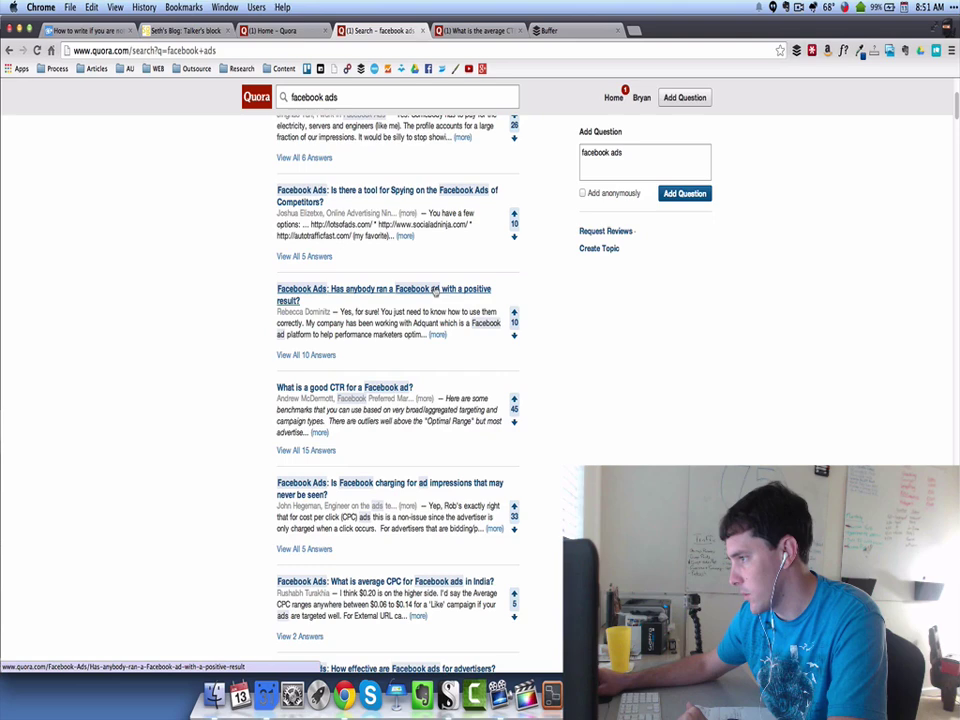
scroll(568, 419, down, 6)
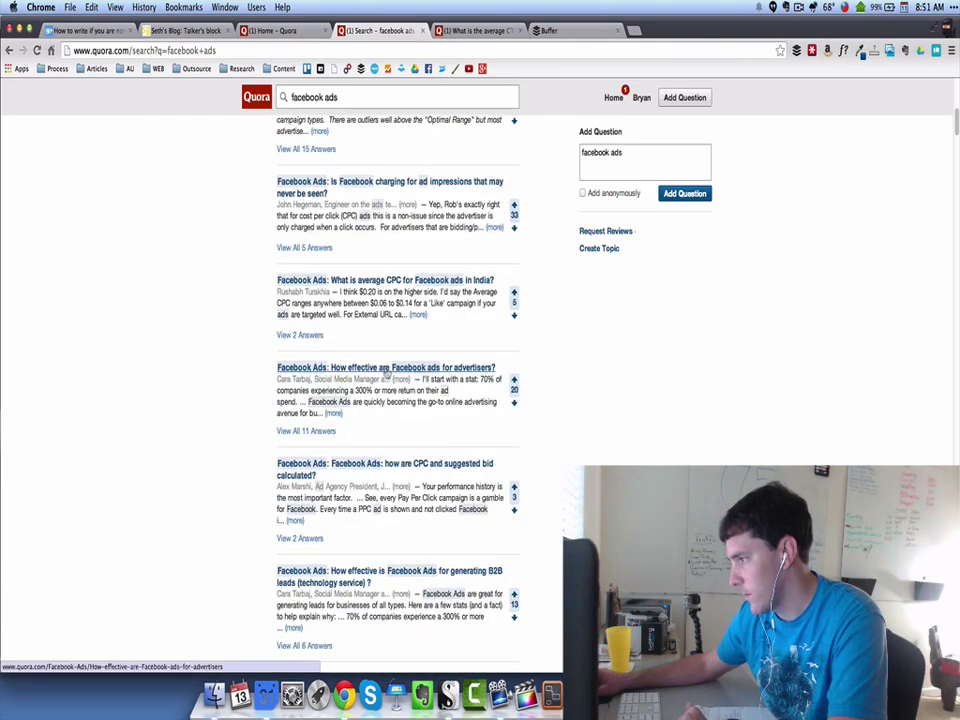
scroll(575, 425, down, 6)
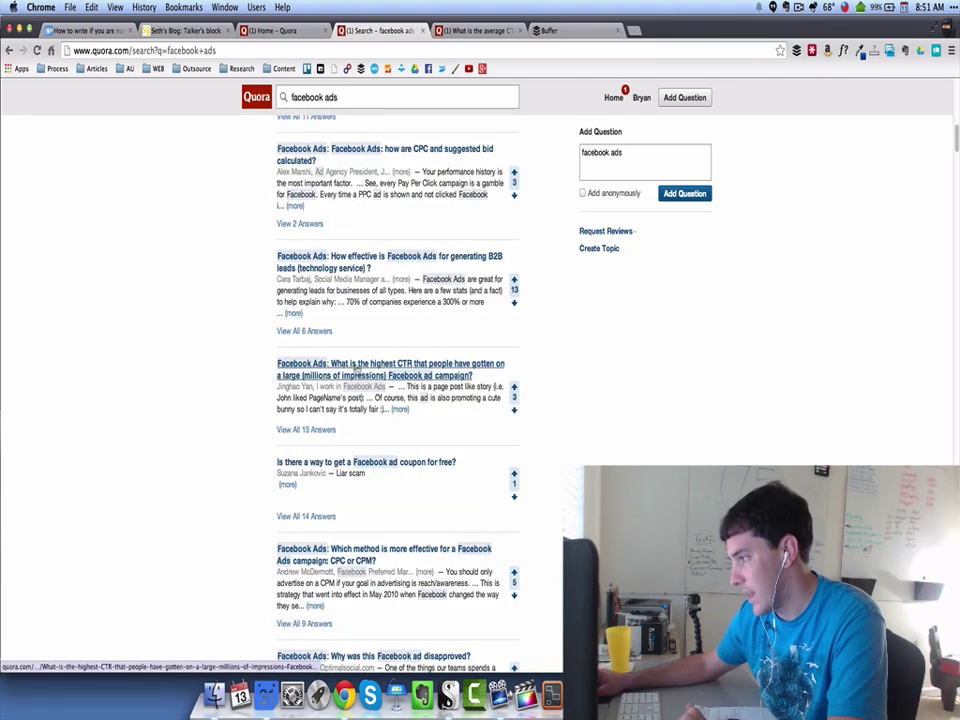
scroll(410, 376, down, 2)
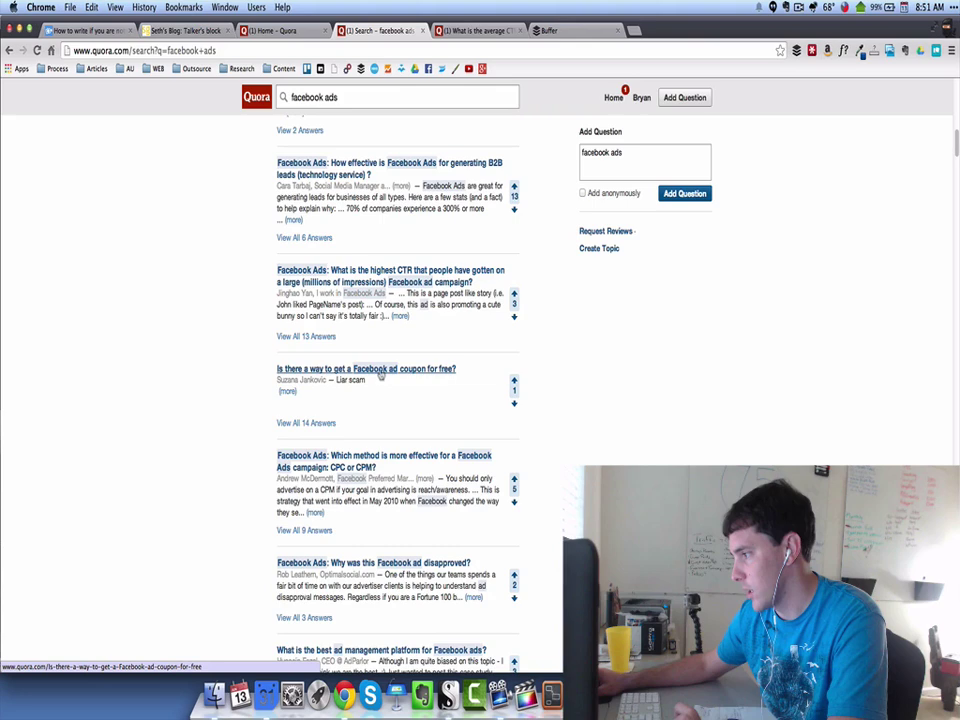
scroll(514, 386, down, 6)
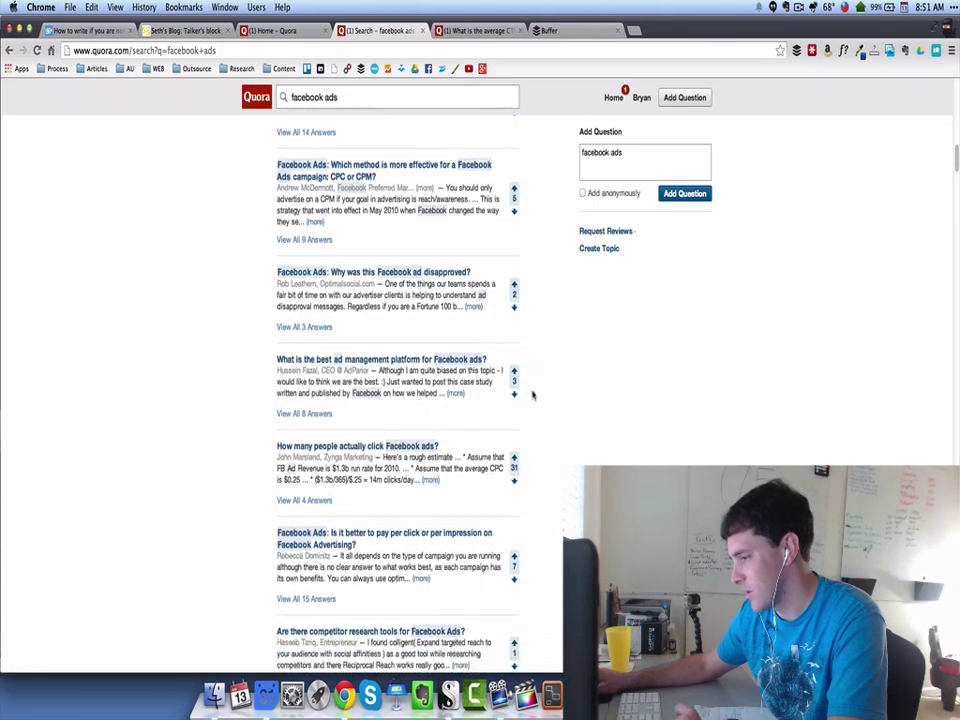
scroll(533, 395, down, 5)
scroll(448, 367, up, 1)
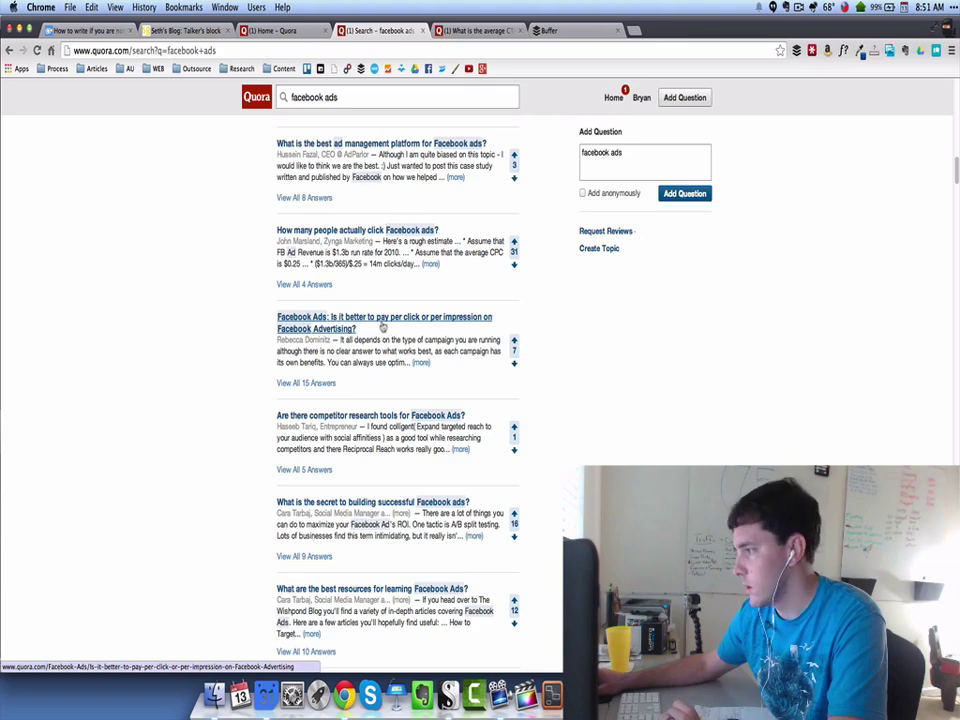
scroll(395, 340, down, 4)
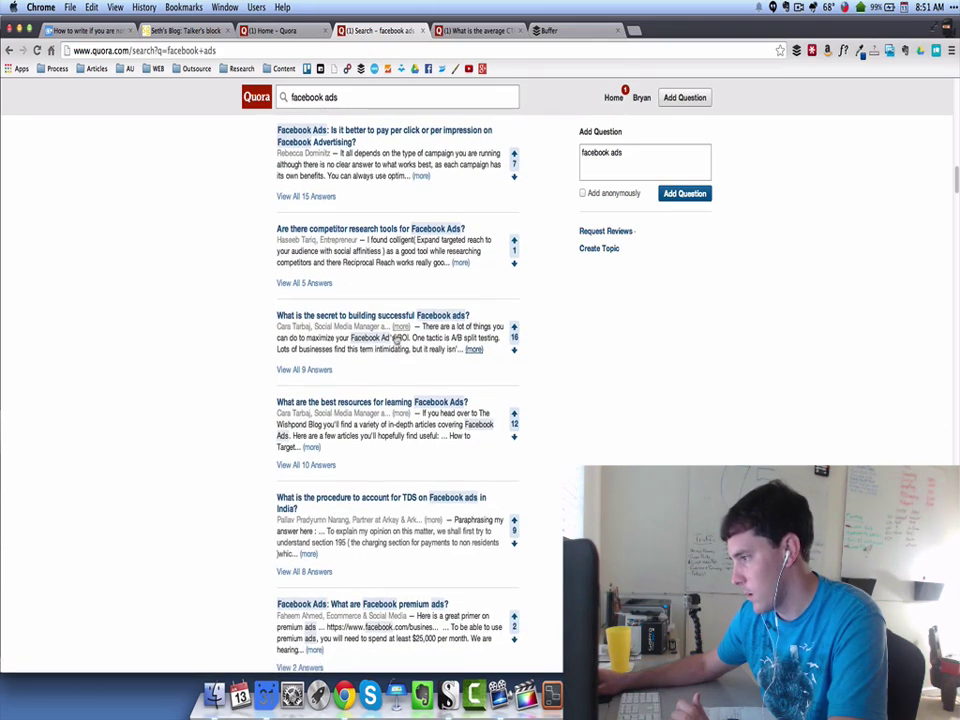
scroll(395, 340, down, 15)
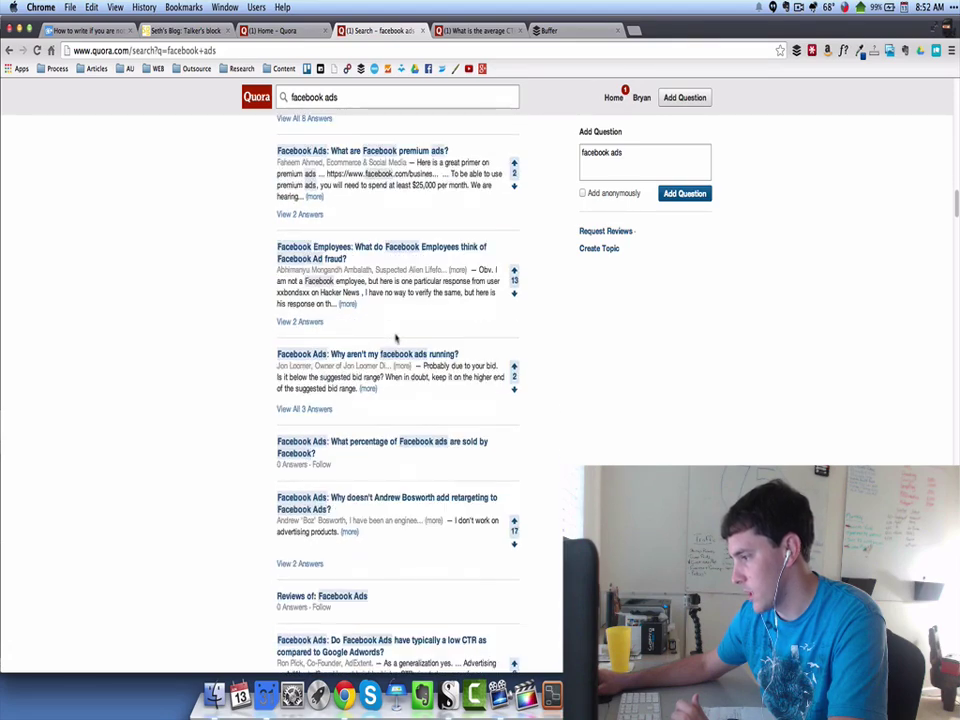
scroll(395, 340, down, 19)
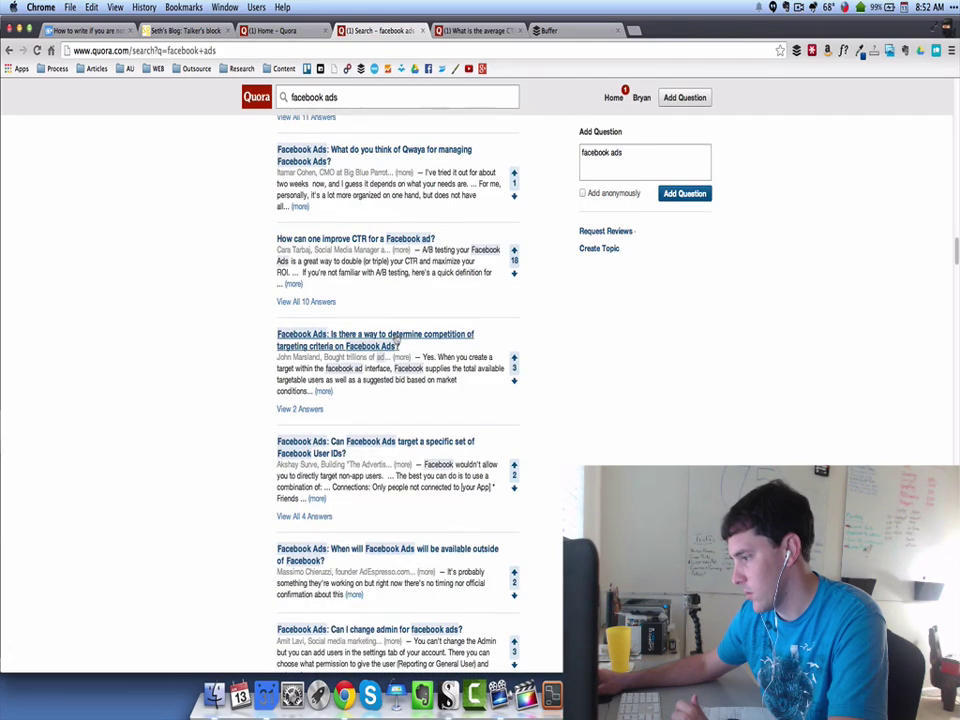
scroll(395, 340, down, 20)
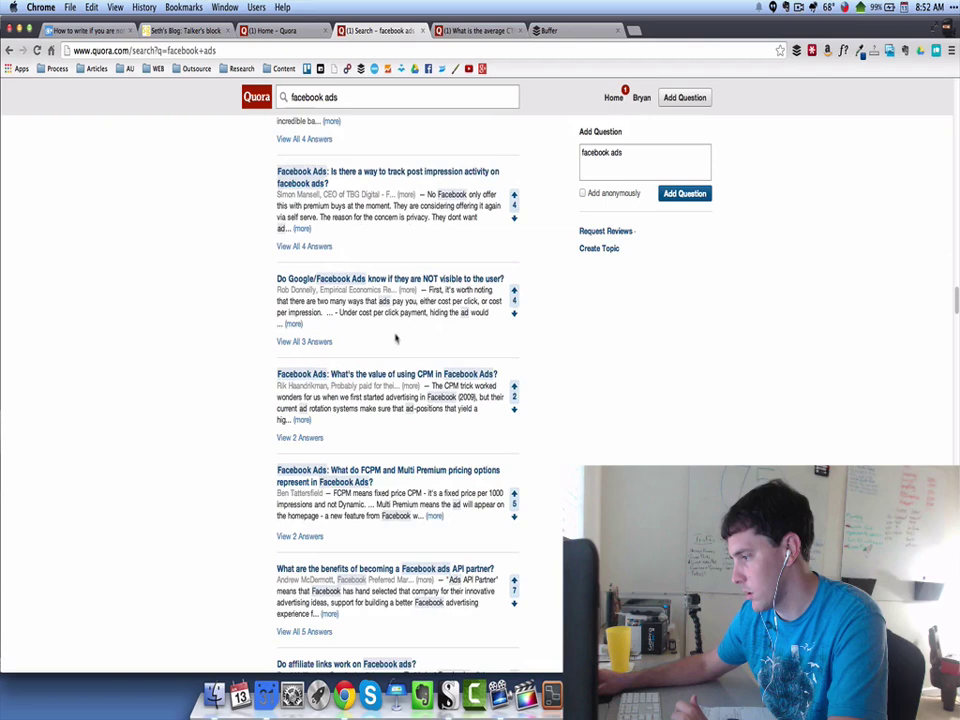
scroll(397, 340, down, 14)
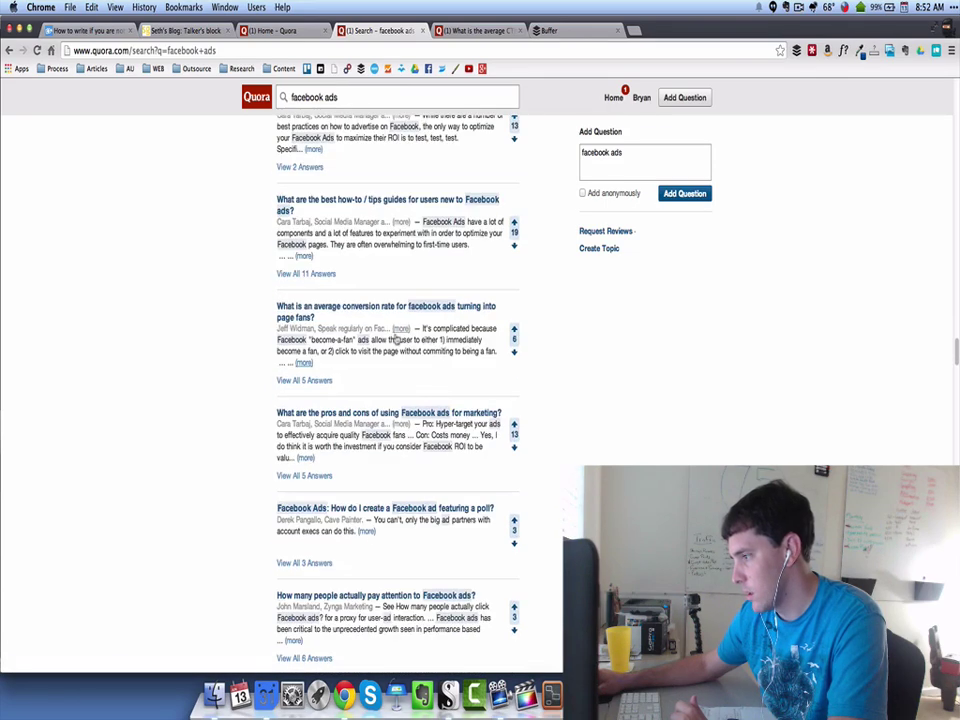
scroll(397, 335, up, 1)
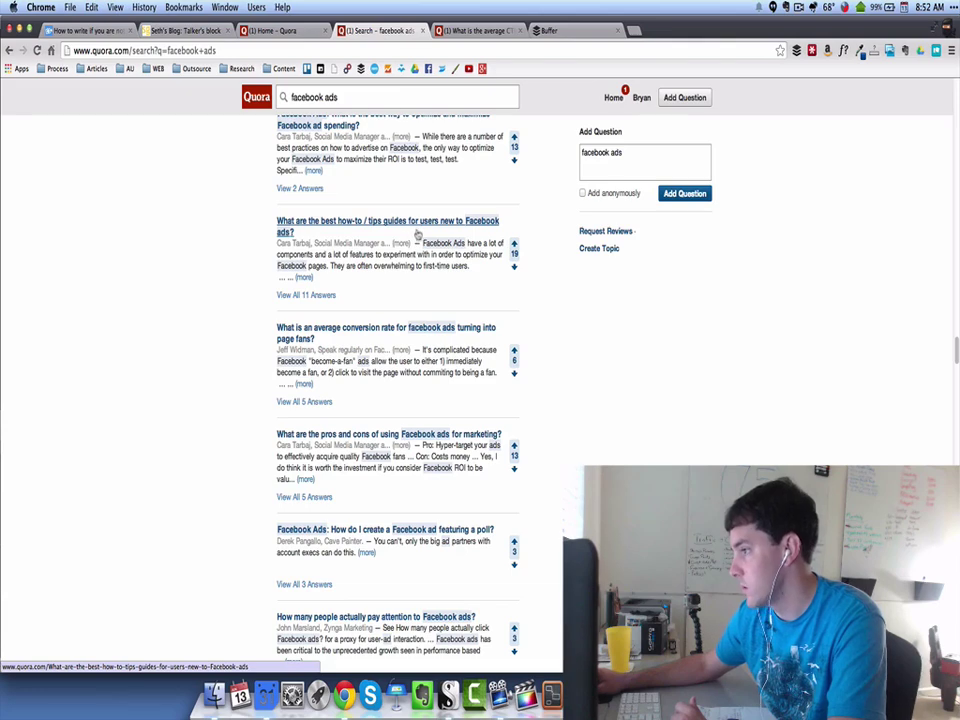
scroll(433, 317, down, 9)
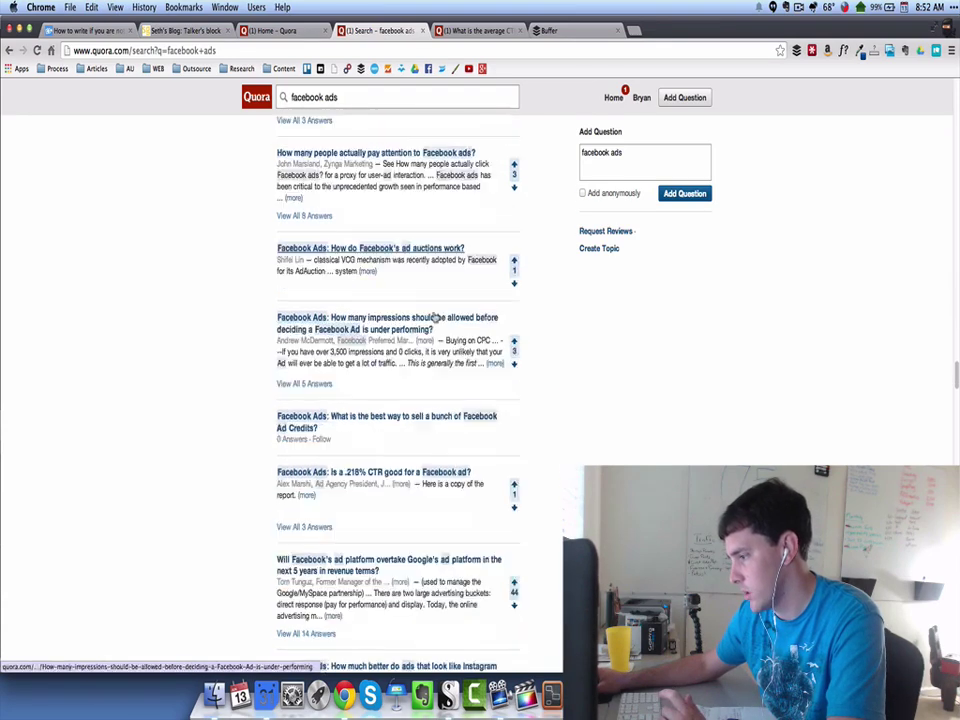
scroll(435, 317, up, 6)
click(548, 31)
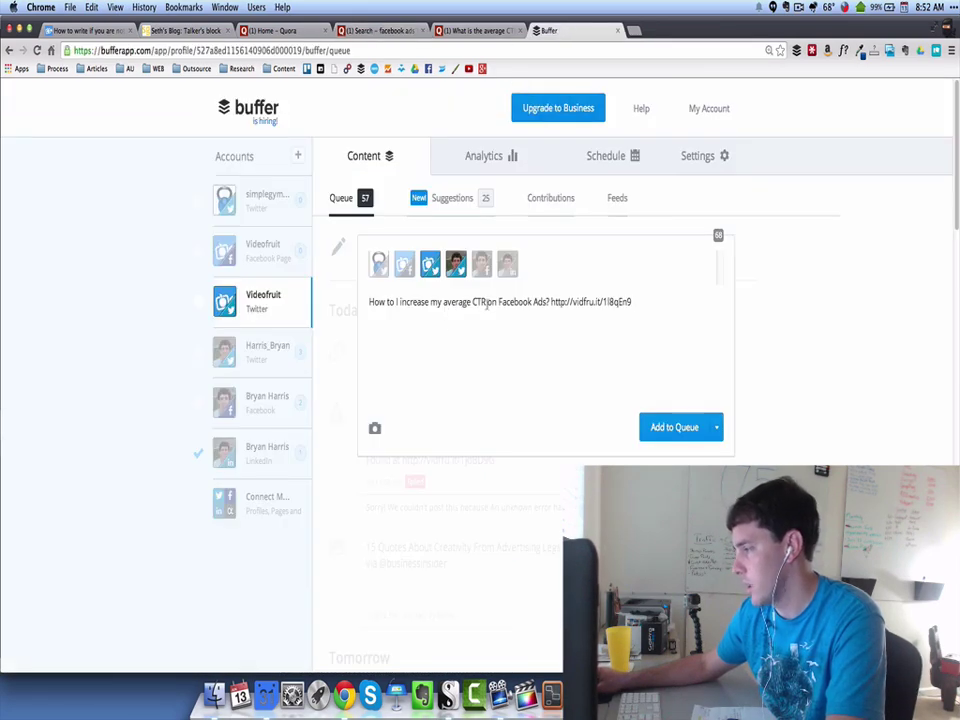
drag(466, 297, 368, 301)
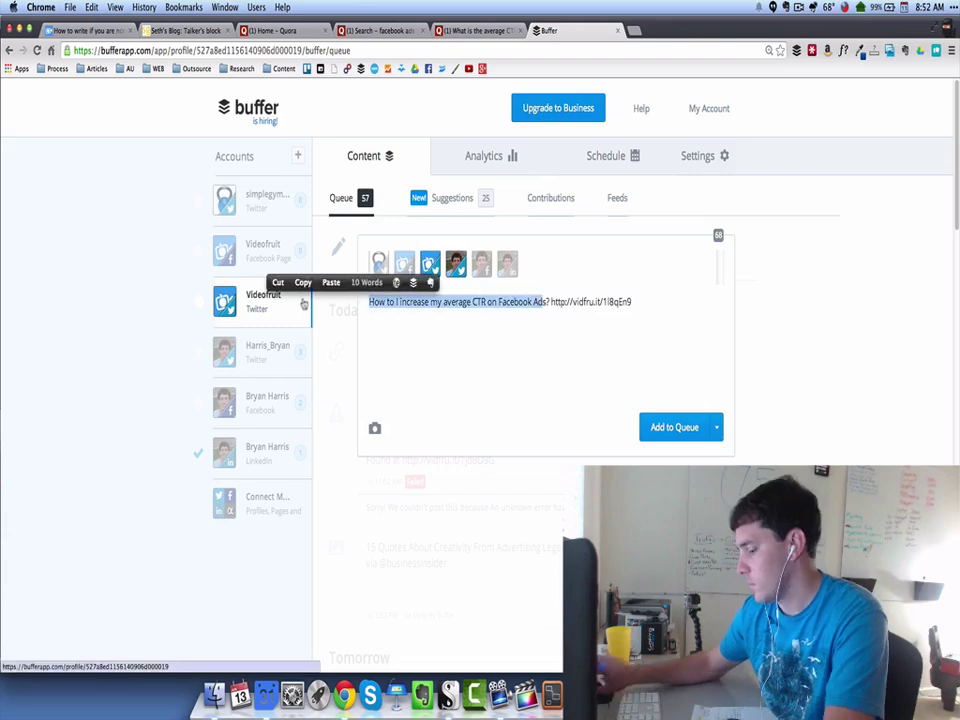
text(W)
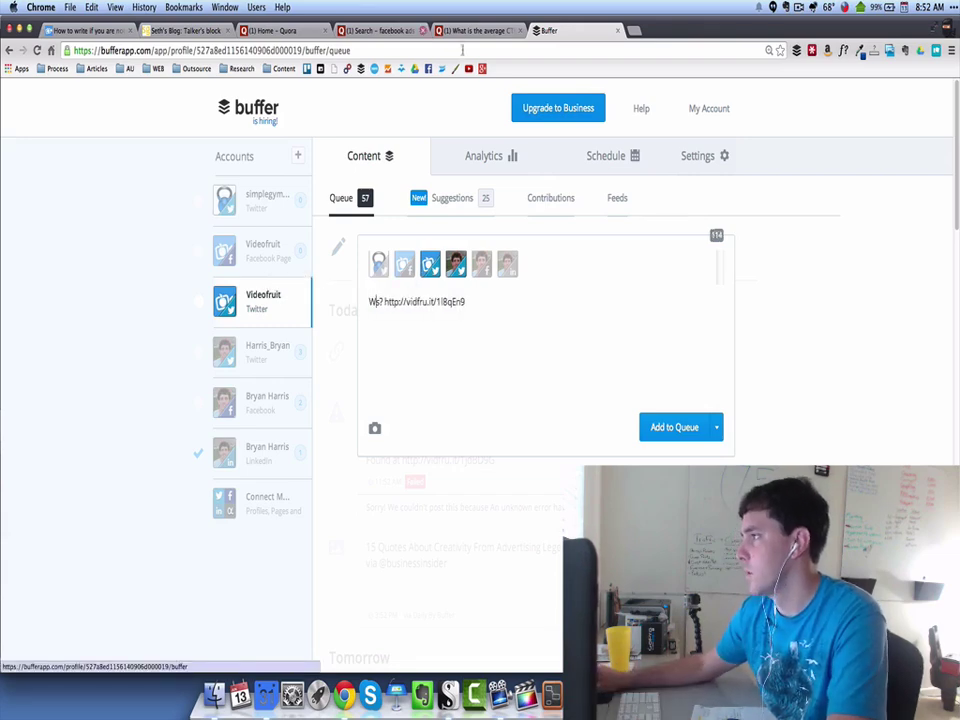
click(467, 32)
click(360, 201)
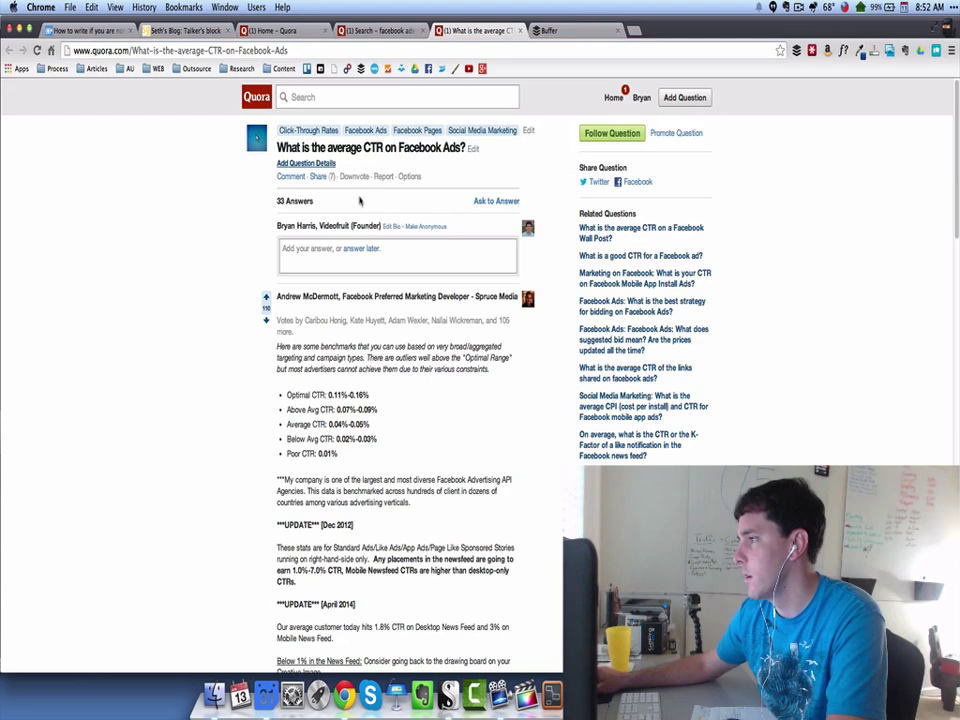
key(super+6)
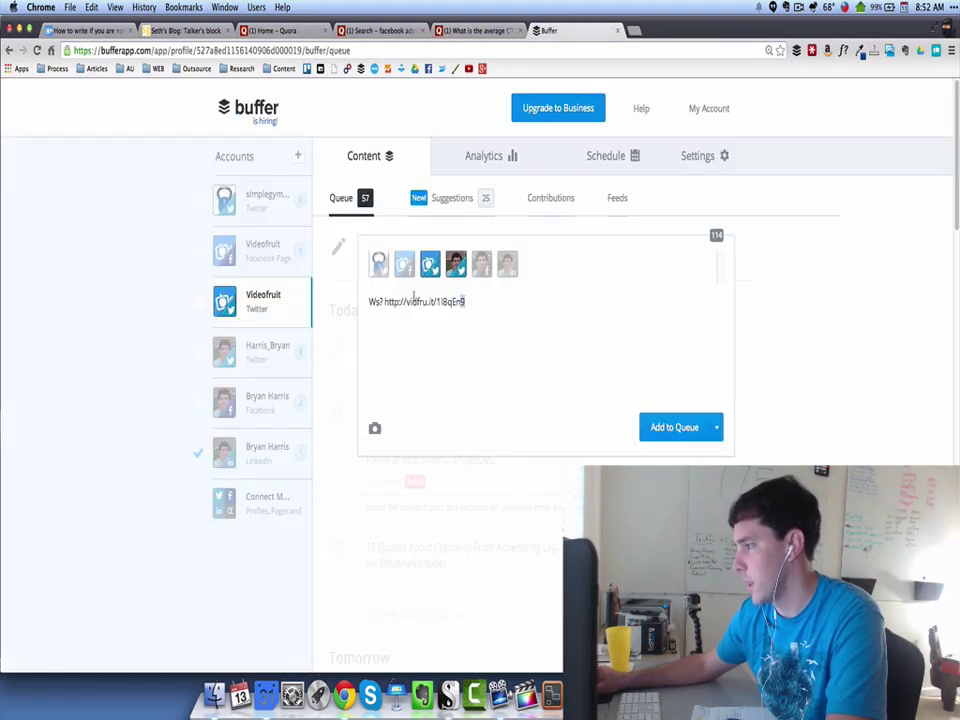
key(ctrl+a)
text(How to I increase my average CTR on Facebook Ads? http://vidfru.it/1l8qEn9)
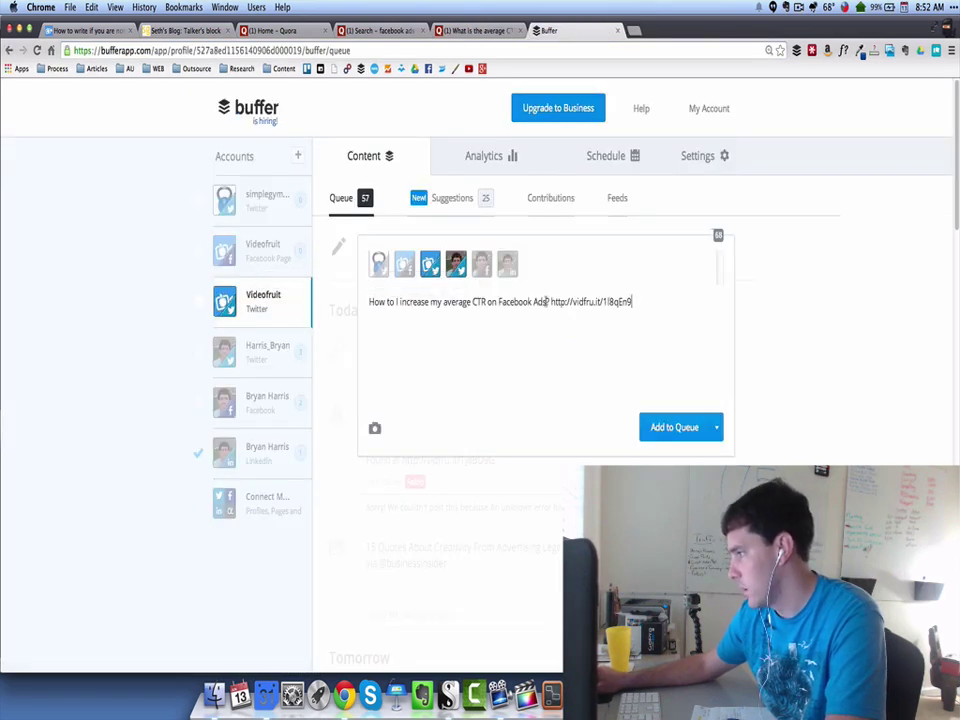
- Replace the question before the link in the Buffer post with "What Facebook ads have the highest CTR?"
drag(545, 301, 369, 301)
key(BackSpace)
text(What)
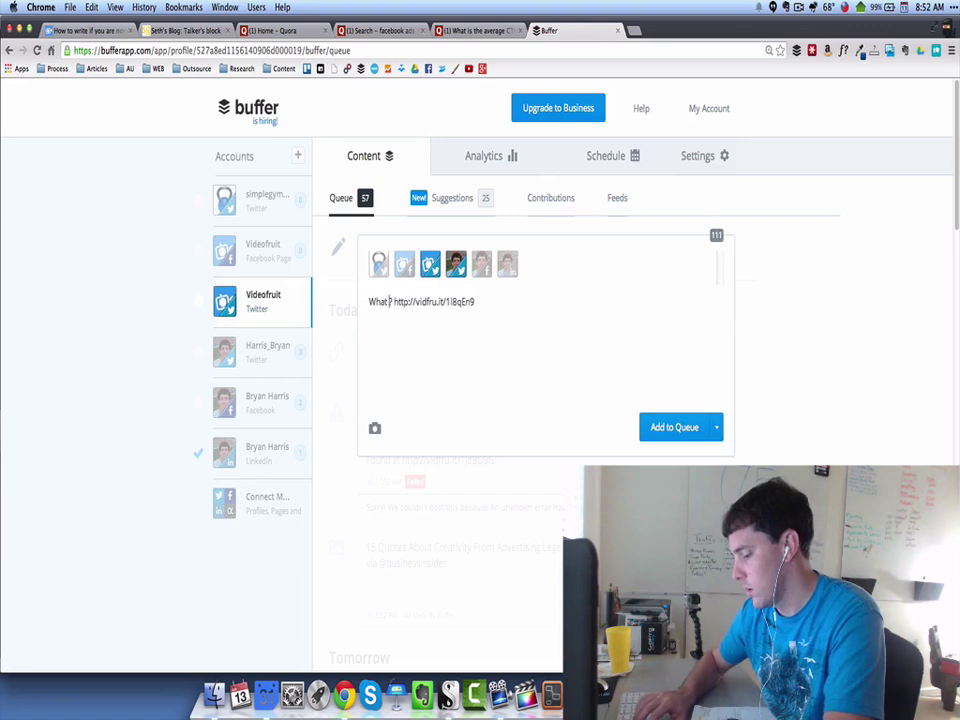
text( Facebook ads)
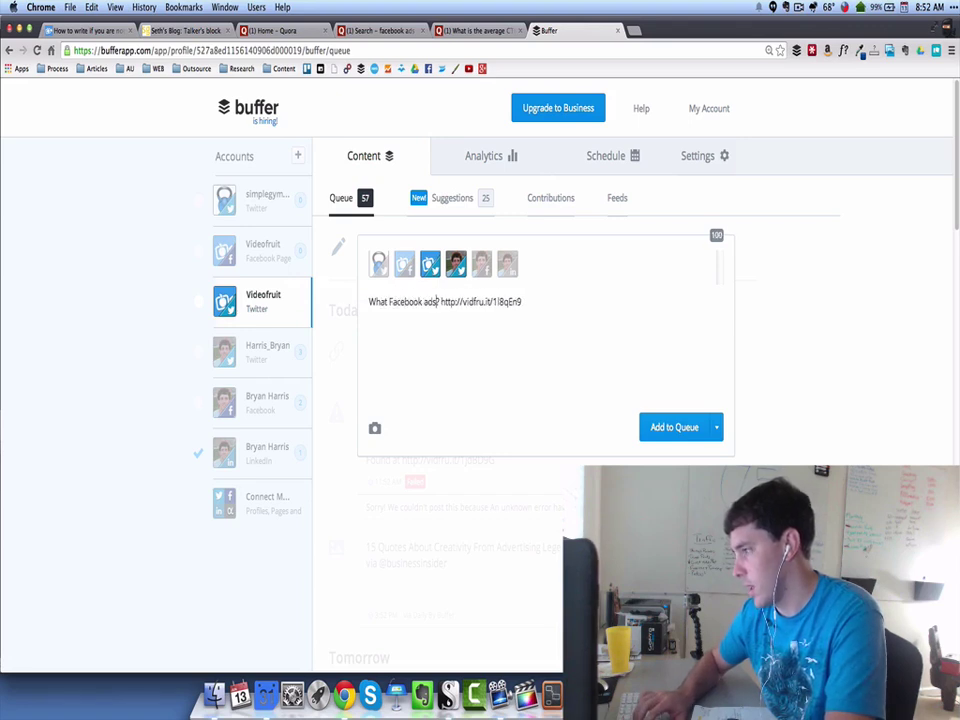
text(have the hig)
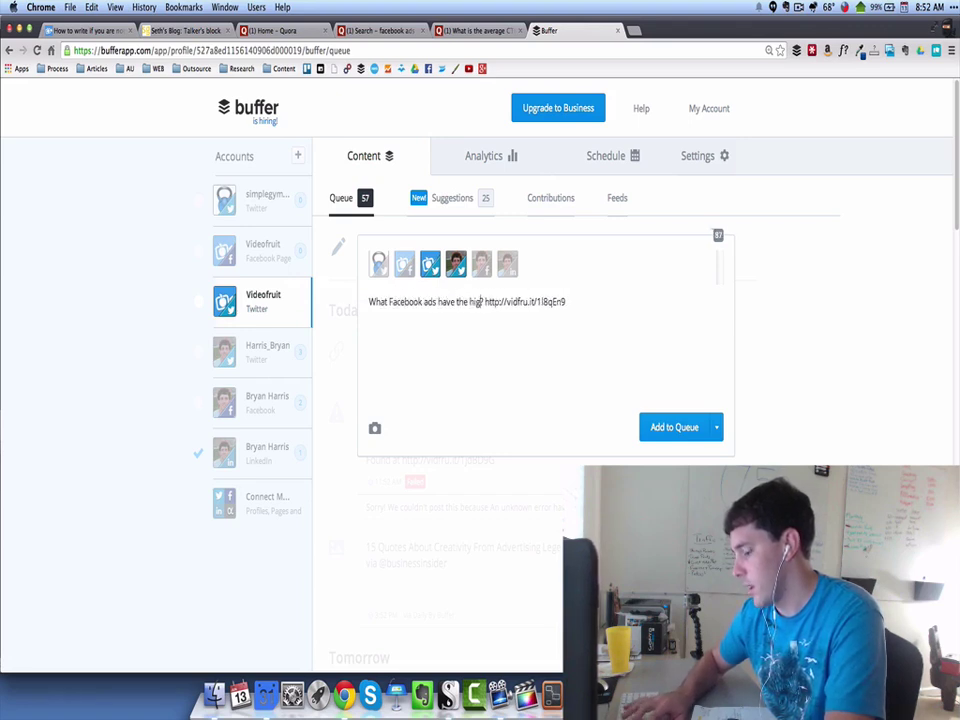
text(hest CTR?)
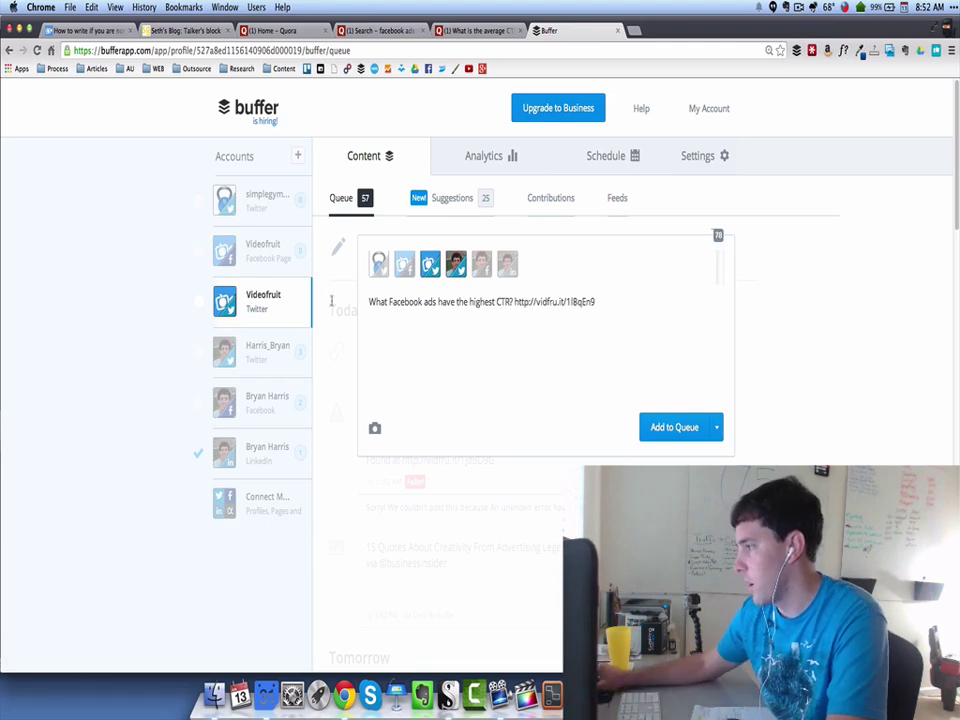
- Add the highest-CTR post to the Buffer queue and paste a copy of its text and link into another new post
drag(606, 304, 330, 304)
key(super+c)
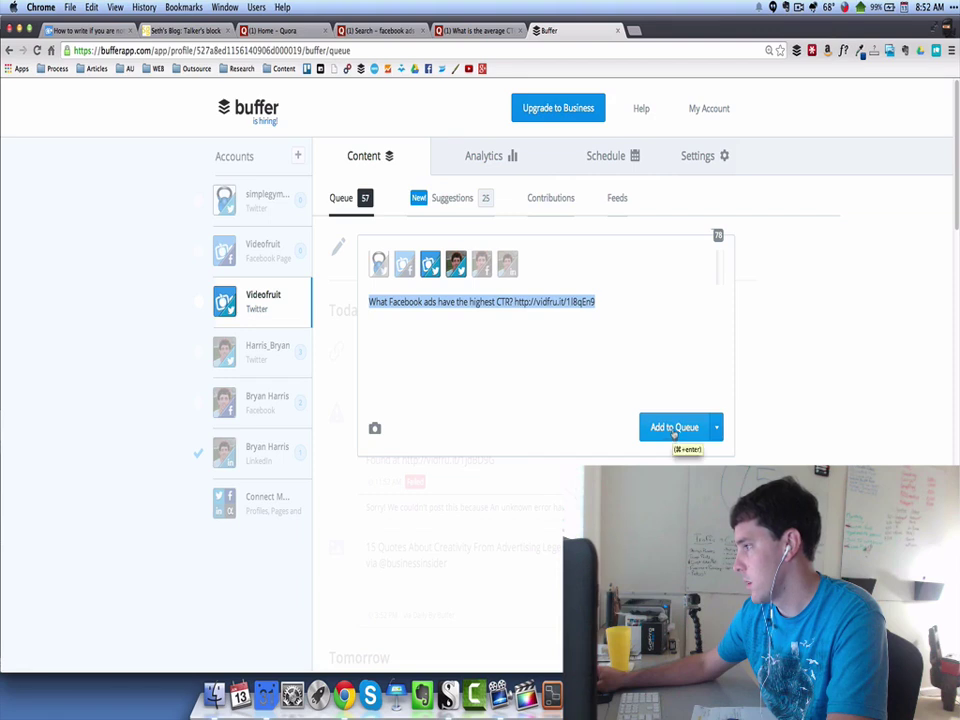
click(674, 428)
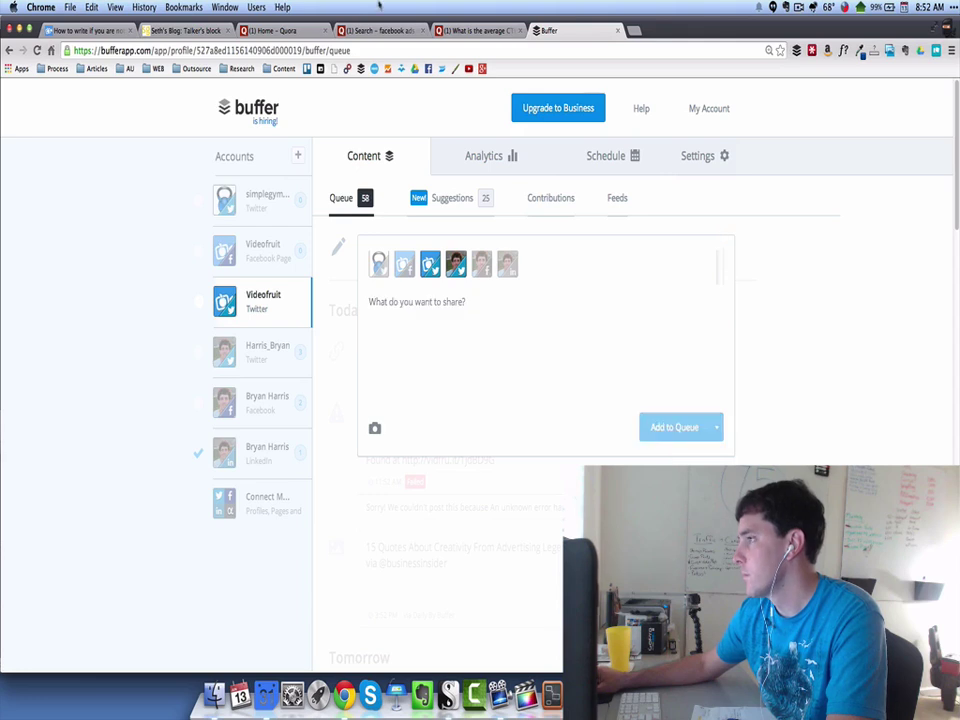
key(super+v)
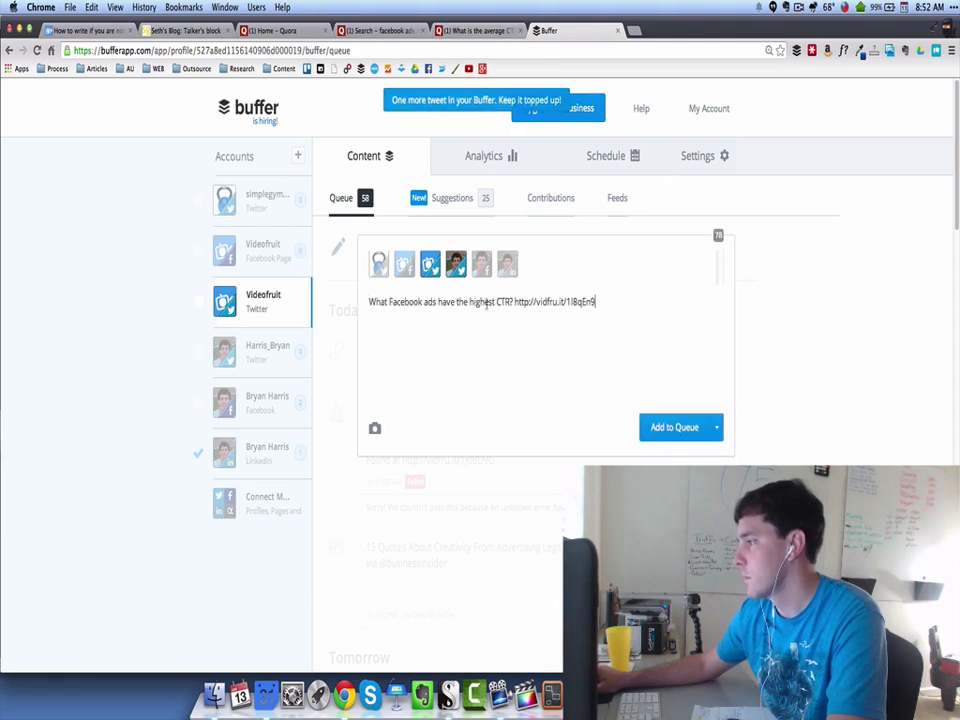
- Search within the Quora "facebook ads" results page for the terms "beg", "intr" and "learn"
drag(510, 299, 364, 236)
click(465, 31)
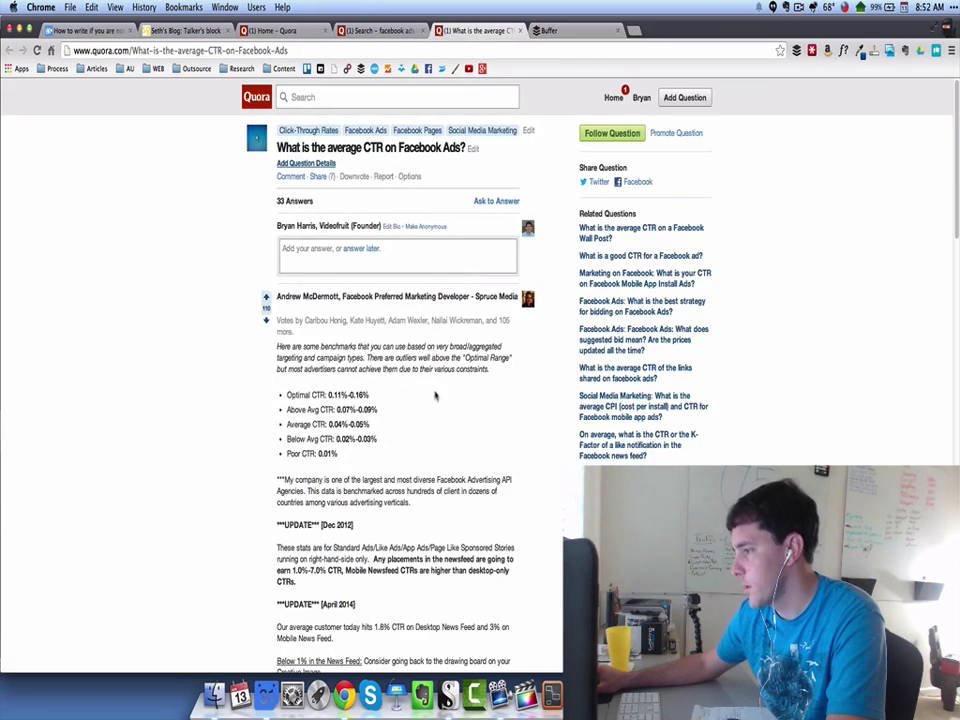
click(376, 31)
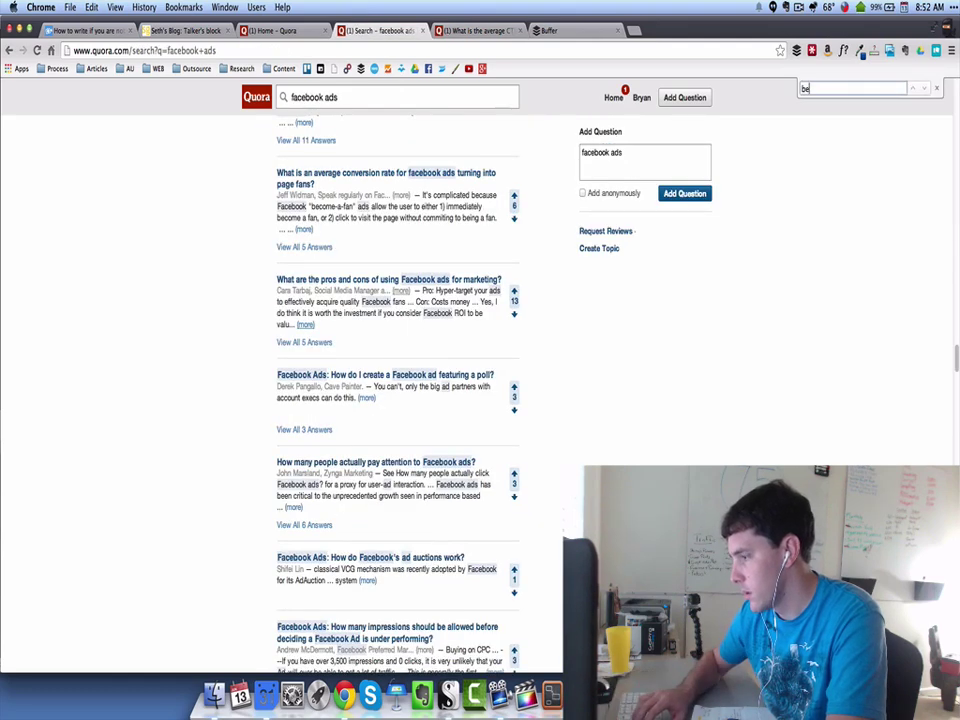
key(super+f)
text(beg)
key(BackSpace)
key(BackSpace)
key(BackSpace)
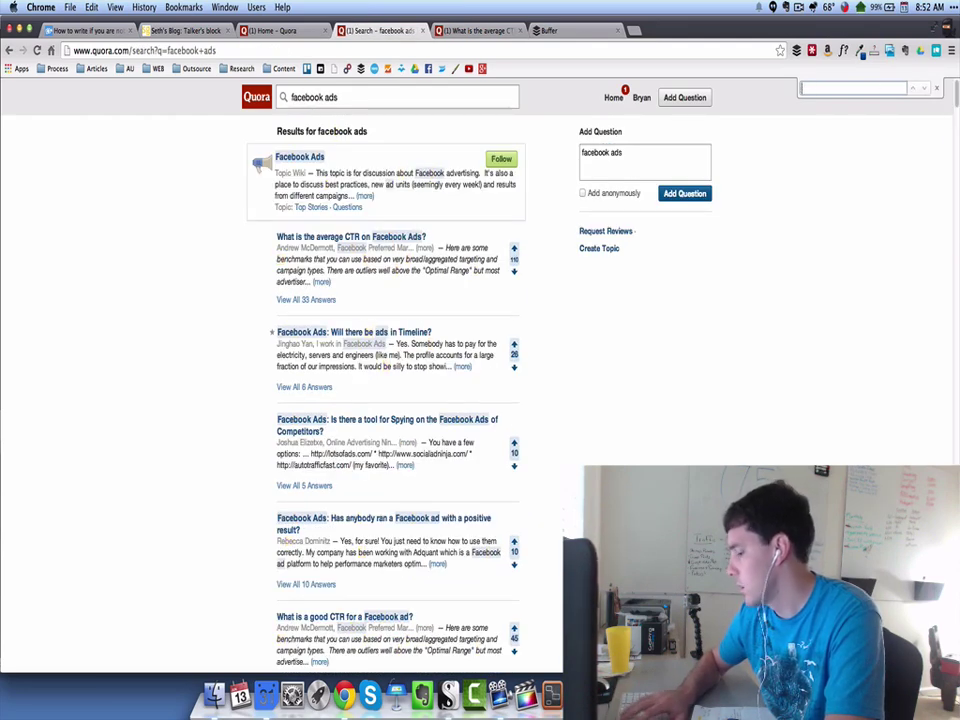
text(intr)
key(Escape)
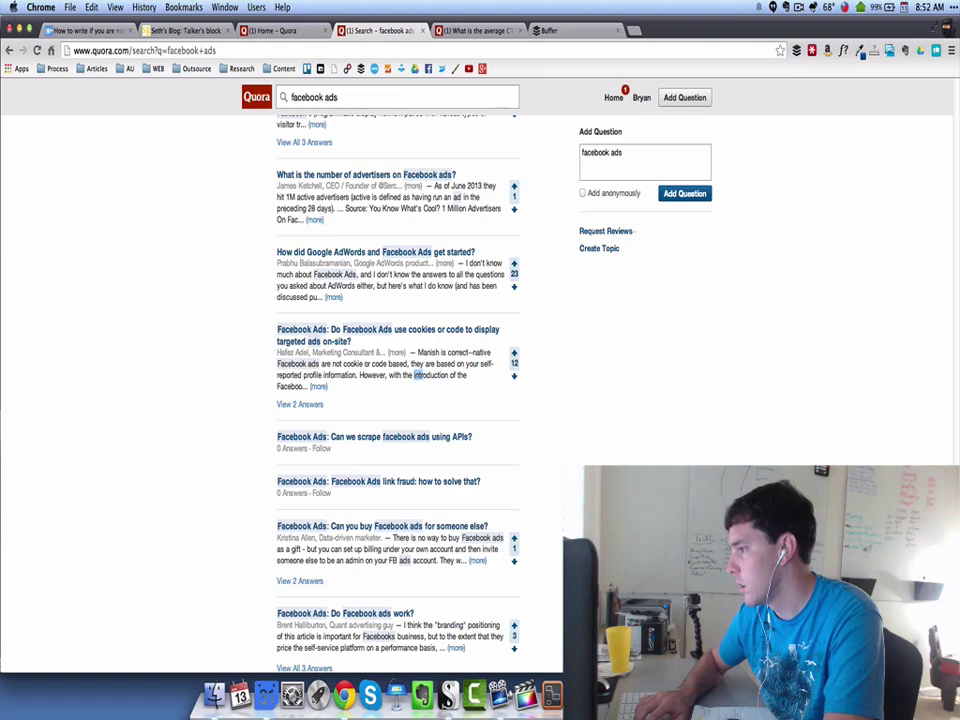
key(super+f)
text(learn)
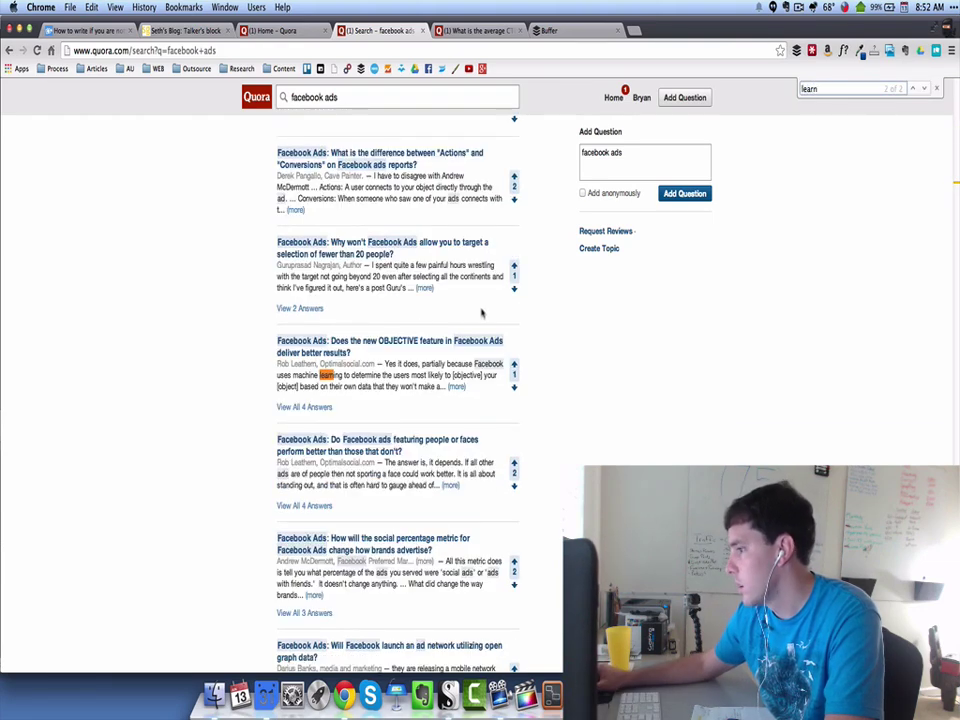
- Find "What are the best resources for learning Facebook Ads?" in the Quora results and open the question
click(924, 90)
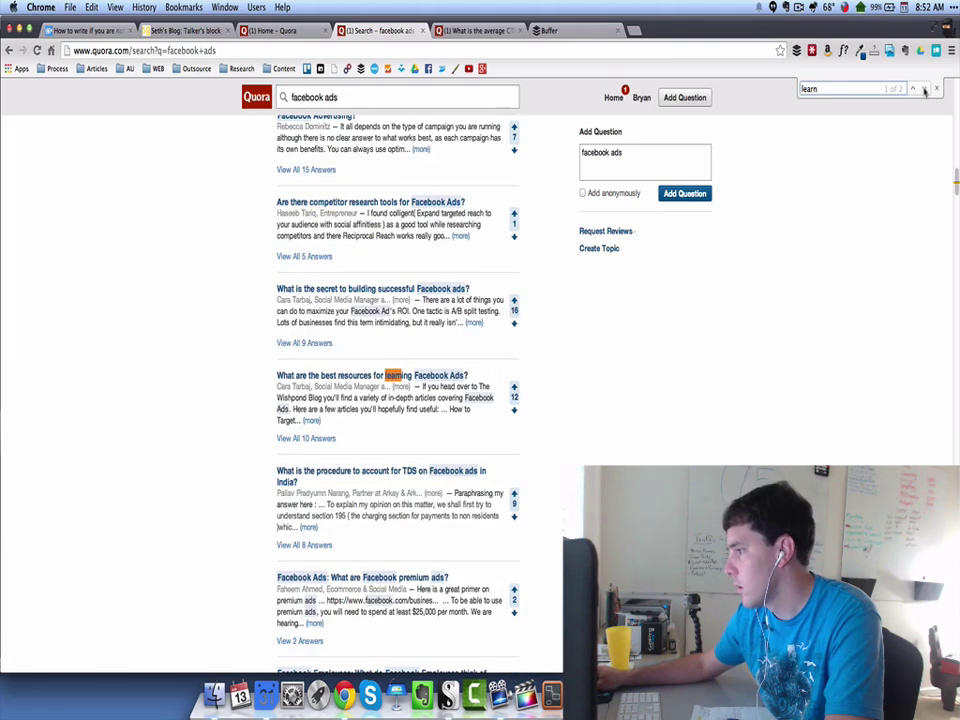
drag(275, 378, 410, 376)
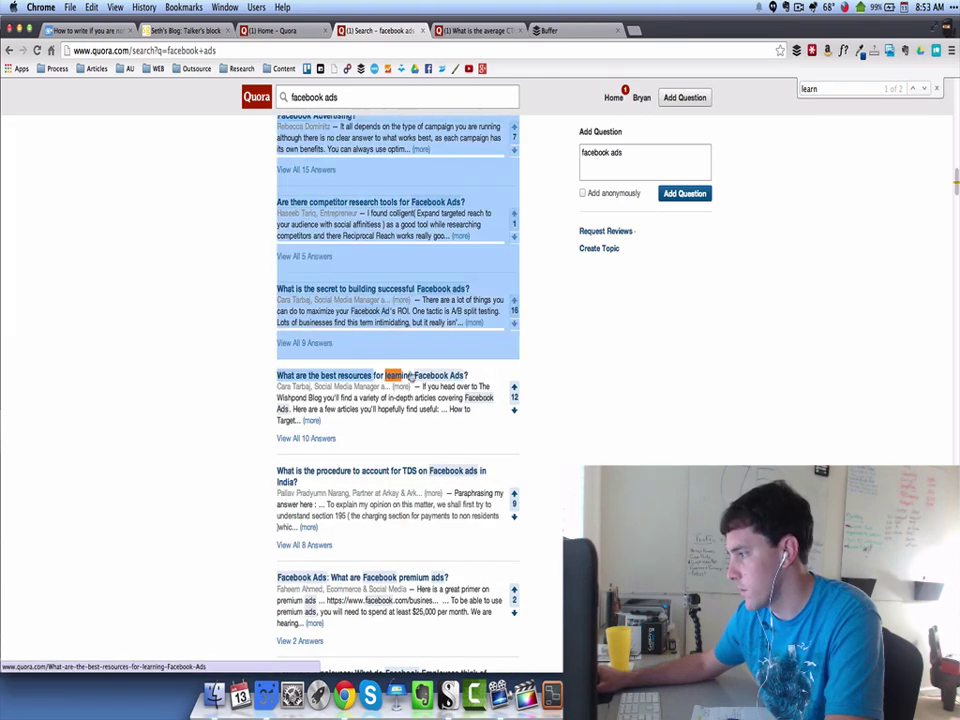
drag(278, 377, 476, 375)
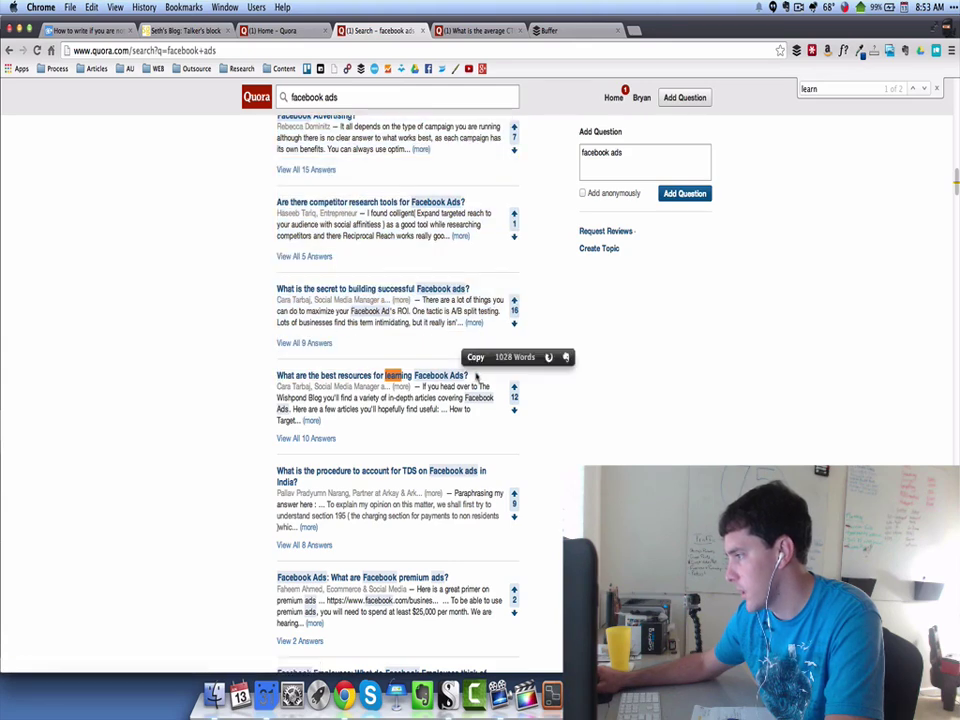
click(372, 376)
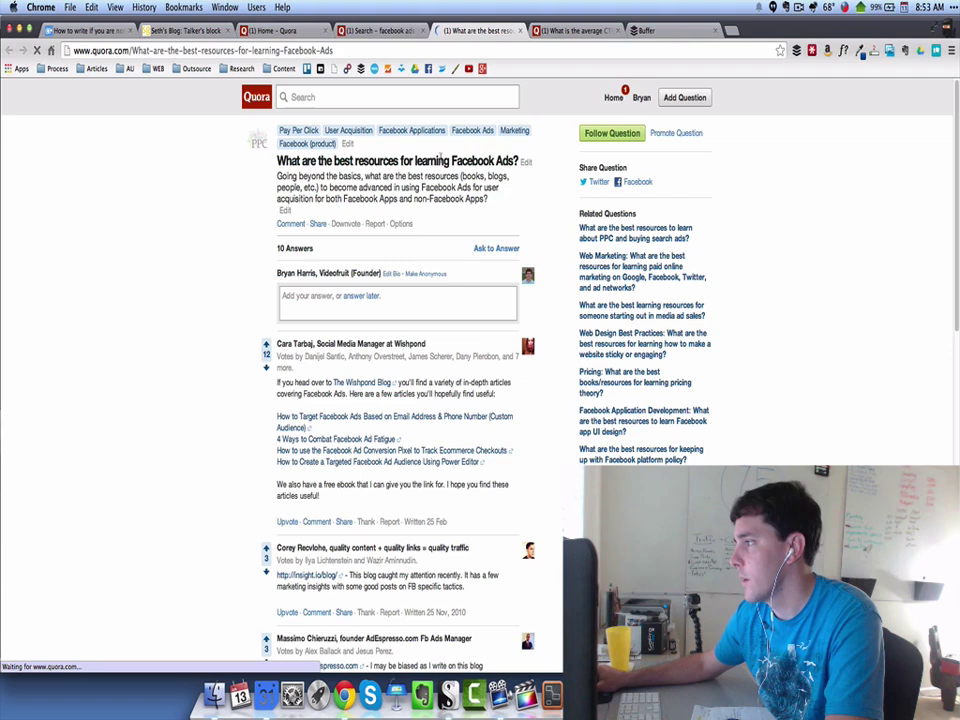
- Copy the Quora question's title over the question text in the Buffer post and keep a single question mark
triple_click(440, 158)
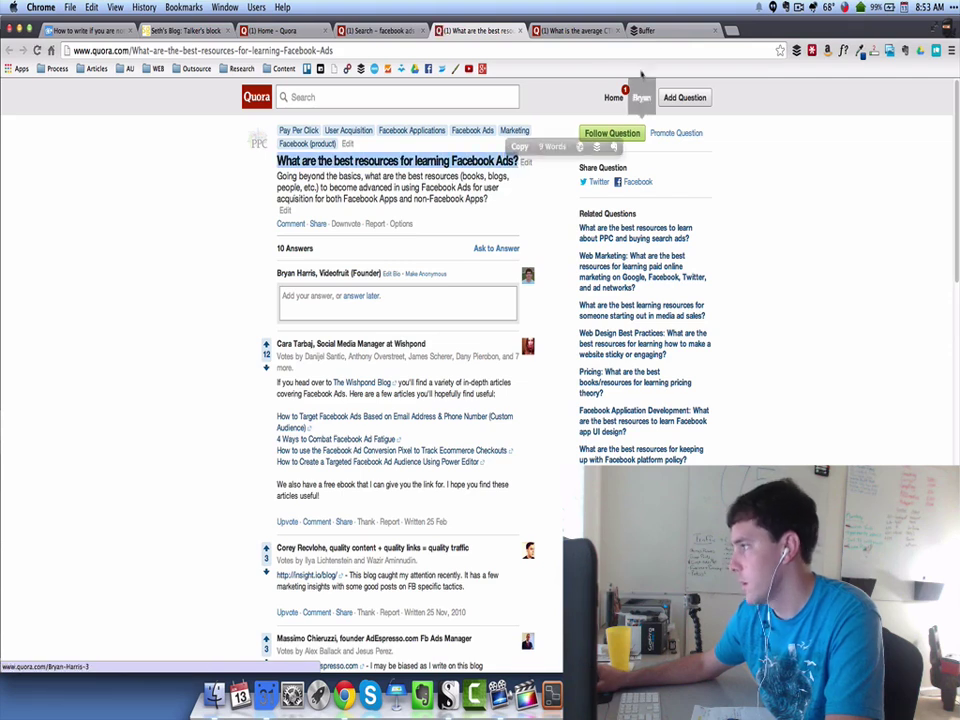
click(672, 32)
key(super+v)
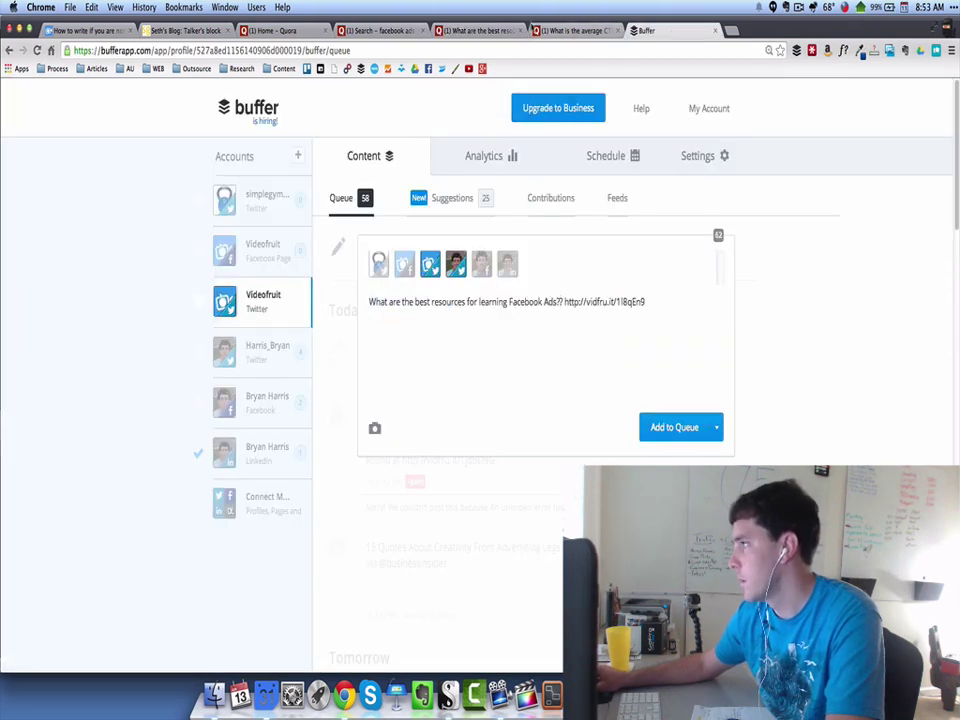
click(561, 300)
key(BackSpace)
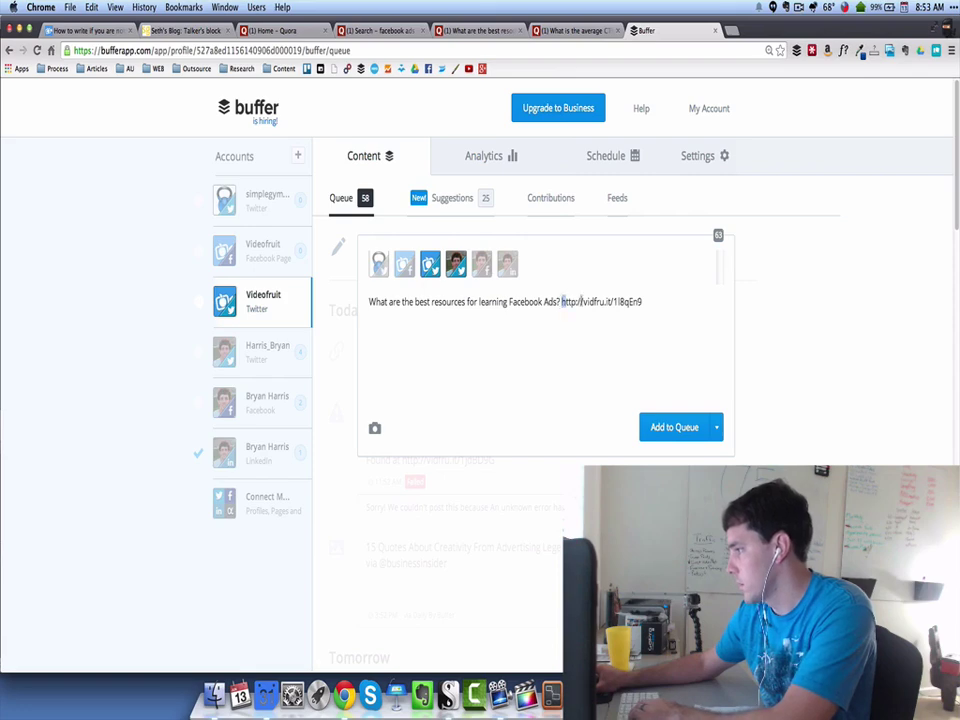
- Replace the link in the Buffer post with the address of the Quora learning-resources question, and close the average CTR question
drag(581, 301, 643, 301)
key(BackSpace)
click(576, 31)
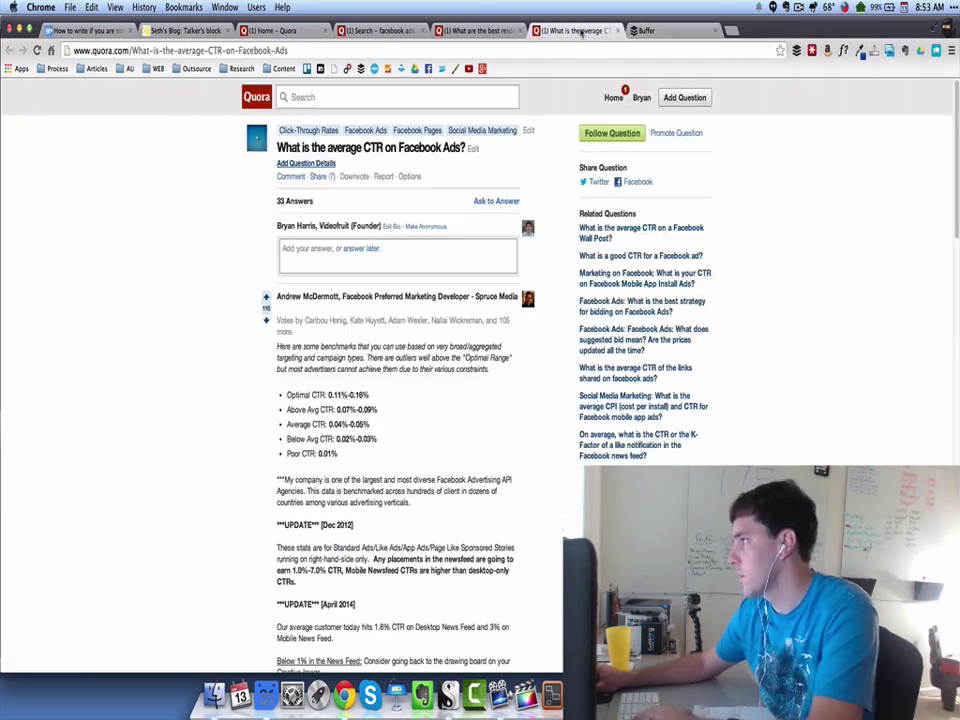
key(super+w)
click(480, 33)
click(460, 49)
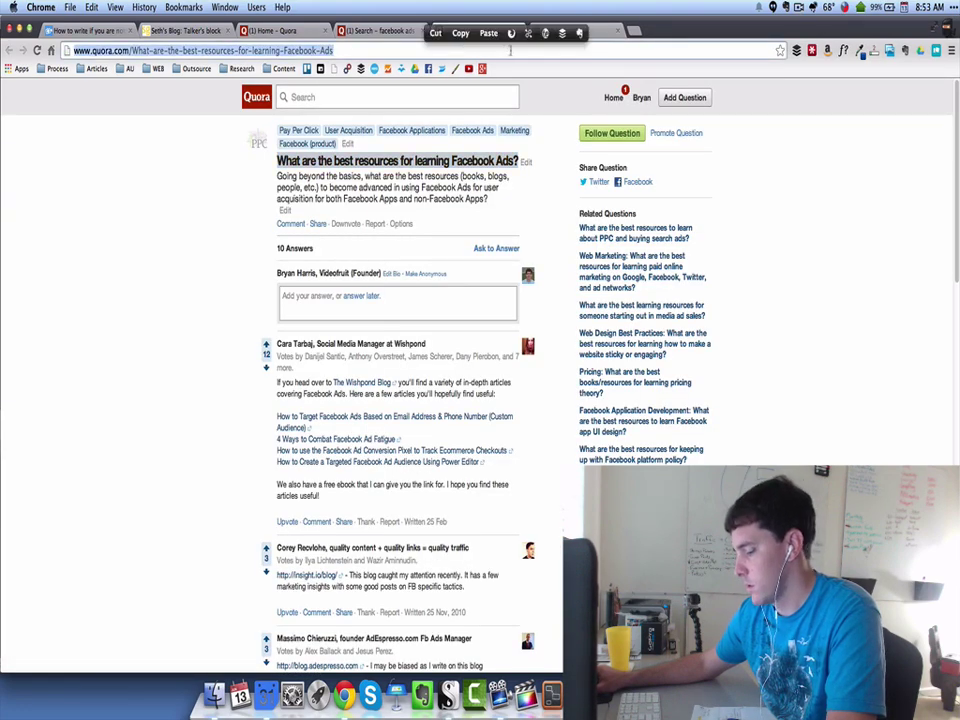
key(super+c)
click(572, 32)
key(super+v)
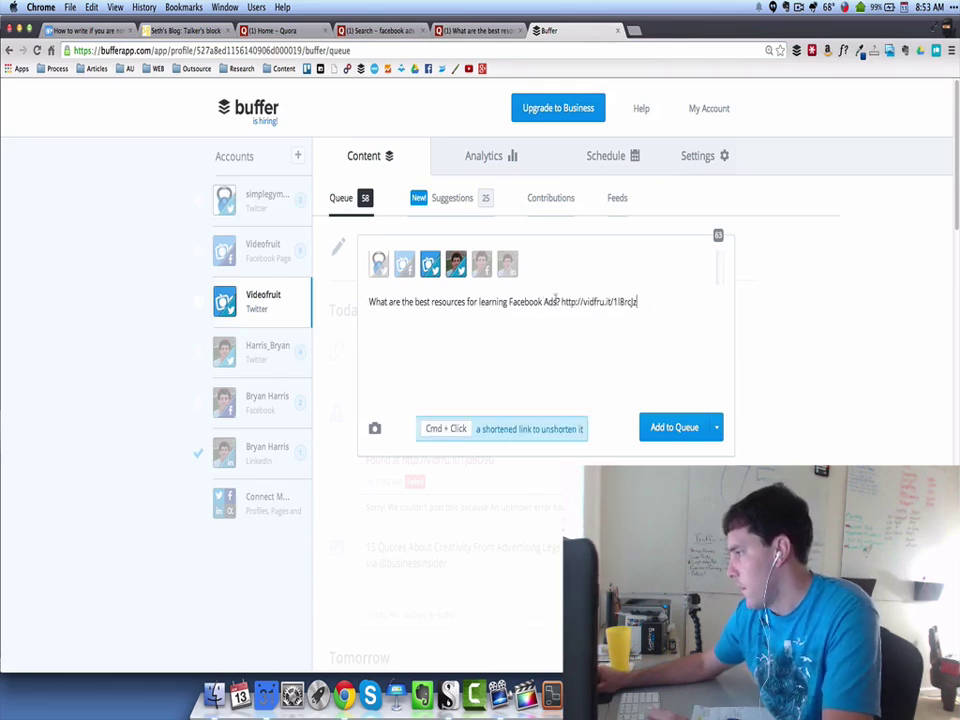
- Reword the start of the Buffer post to "What is the best way to learn to"
double_click(393, 302)
text(is)
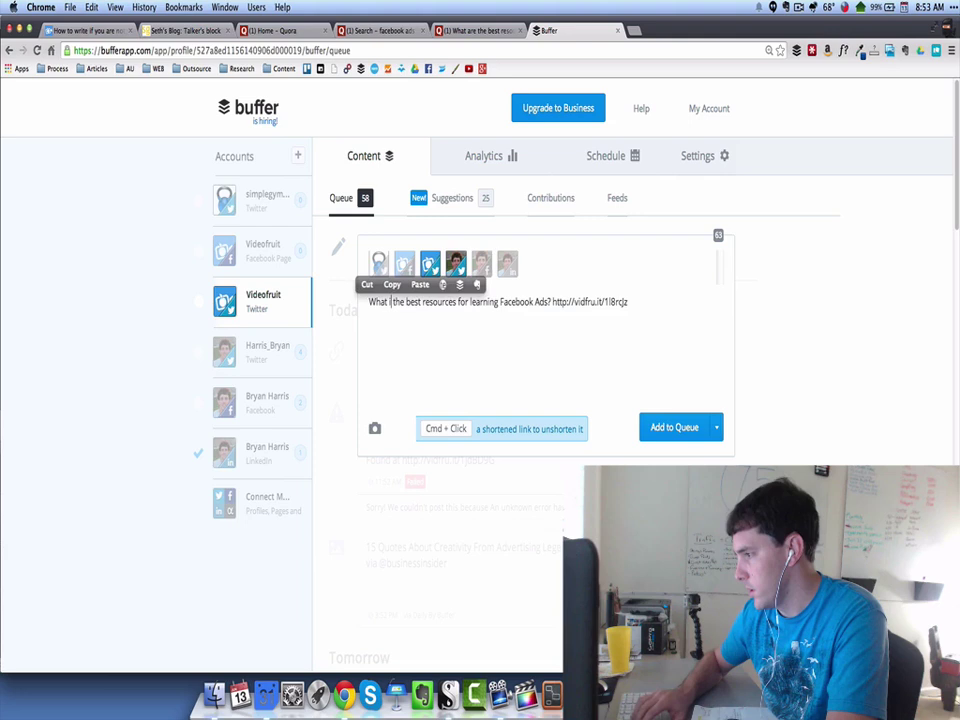
text( t)
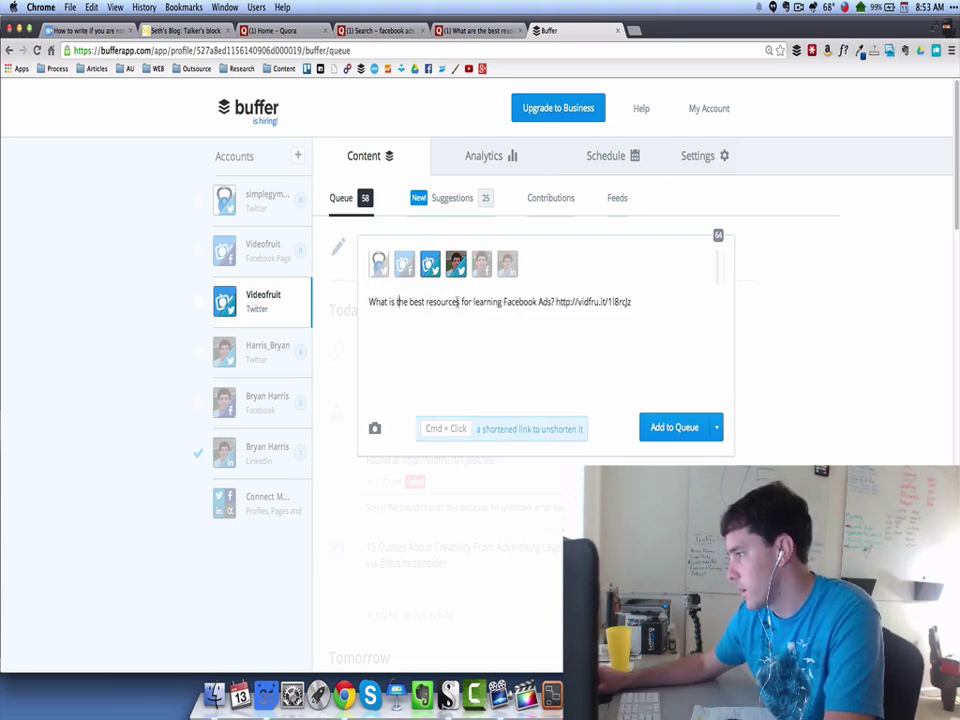
double_click(432, 302)
text(way)
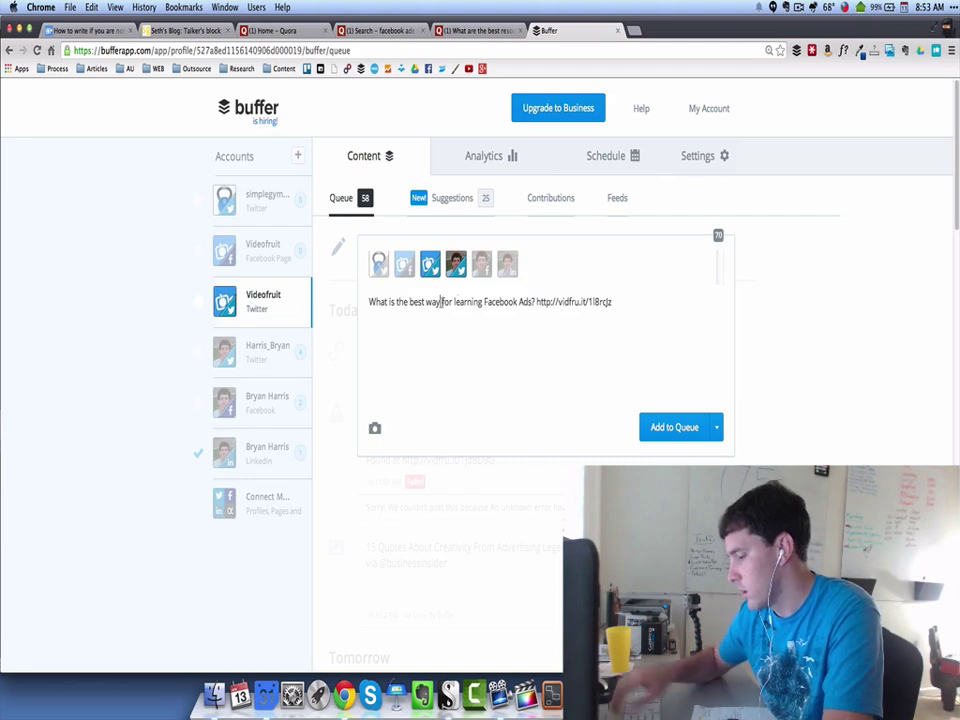
text( to learn )
text(to write a Fac)
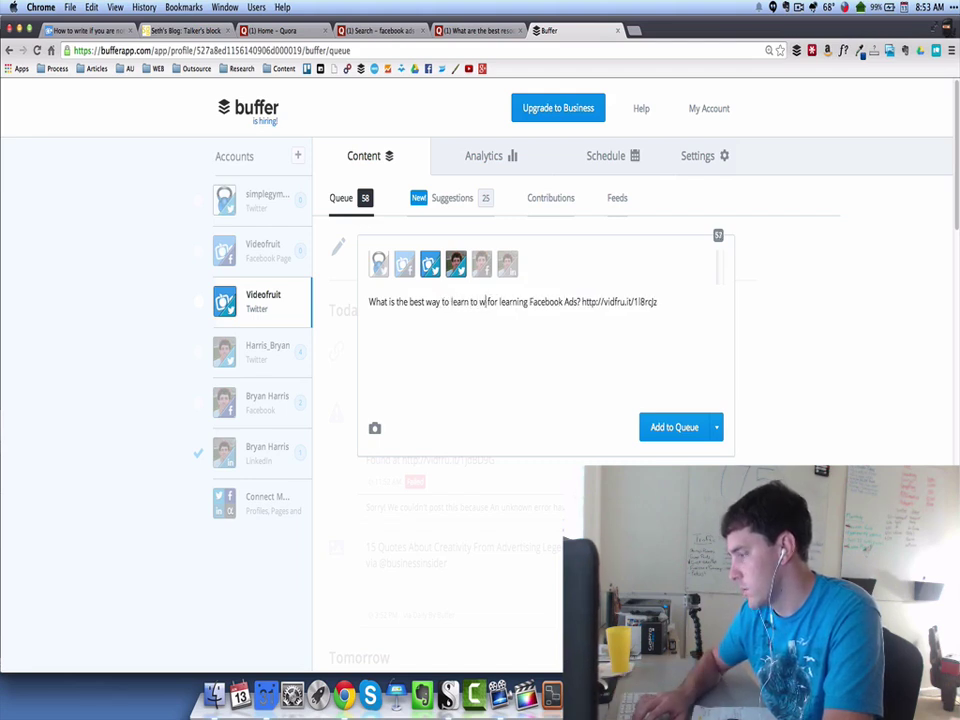
key(BackSpace)
key(BackSpace)
key(BackSpace)
key(BackSpace)
key(BackSpace)
key(BackSpace)
key(BackSpace)
key(BackSpace)
key(BackSpace)
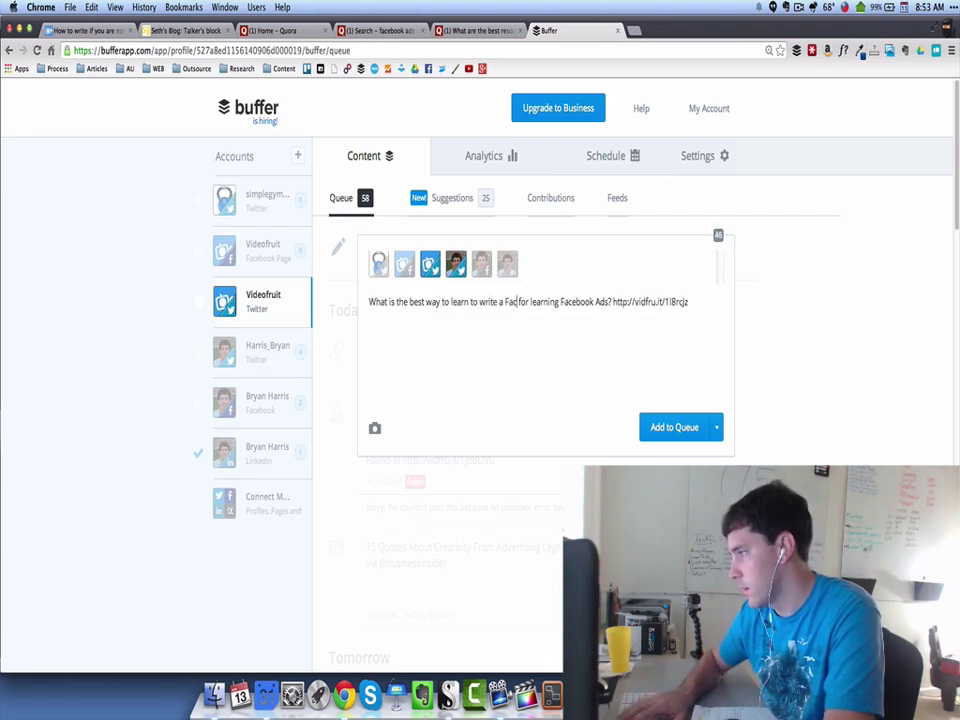
key(BackSpace)
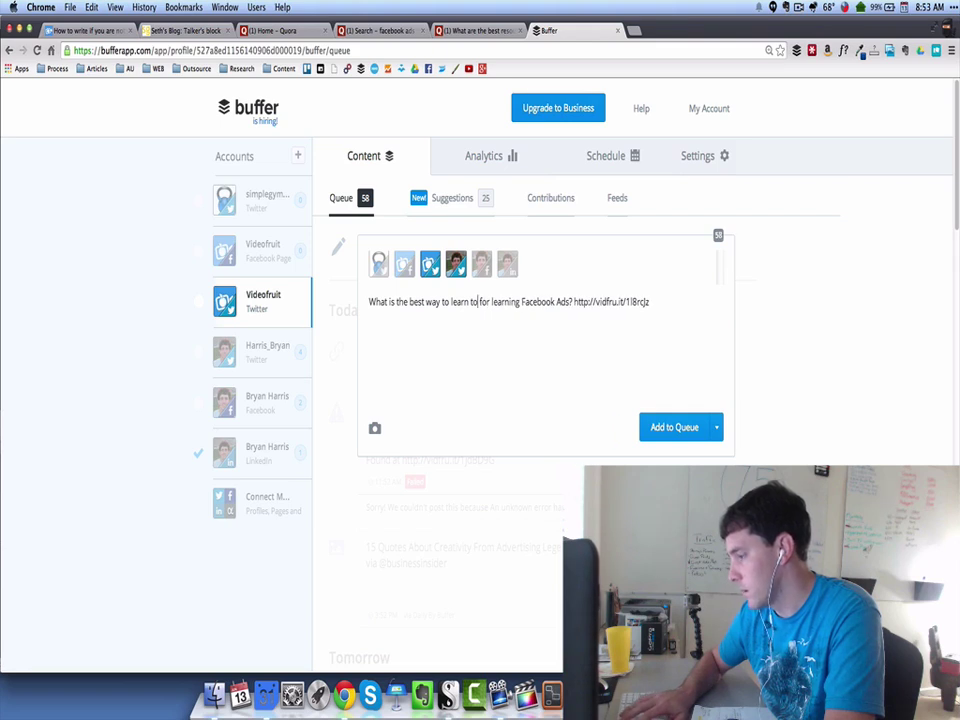
- Insert "create a" before "Facebook Ads" in the post and remove the words "for learning"
text(create a)
key(Delete)
key(Delete)
key(Delete)
key(Delete)
key(Delete)
key(Delete)
key(Delete)
key(Delete)
key(Delete)
key(Delete)
key(Delete)
key(Delete)
key(Delete)
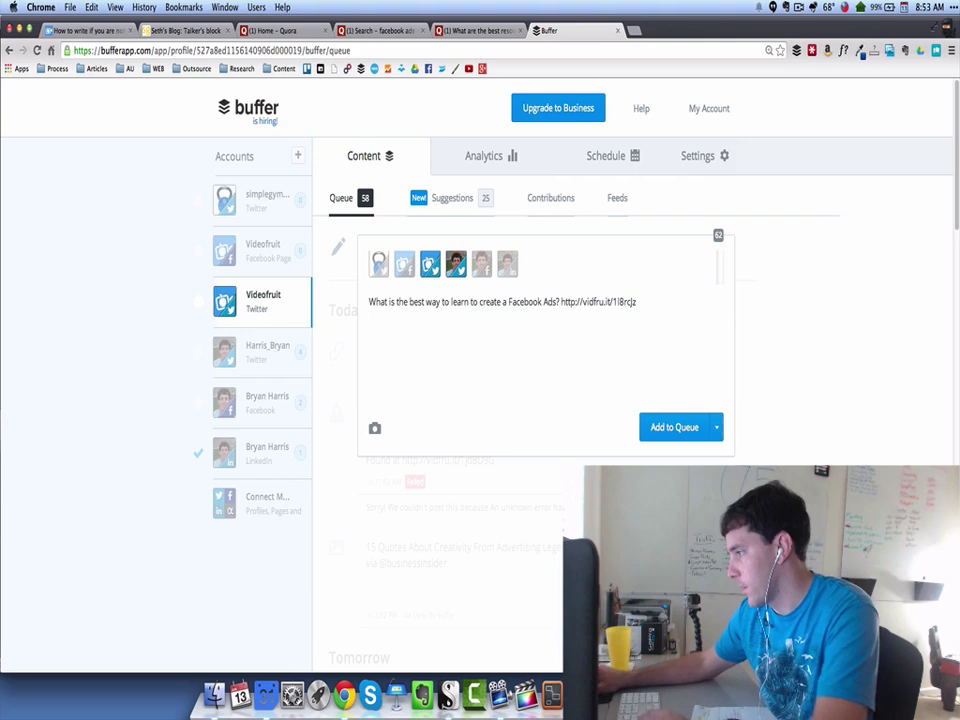
- Change "Ads" to "Ad" in the post and add it to the Buffer queue
click(551, 301)
key(Delete)
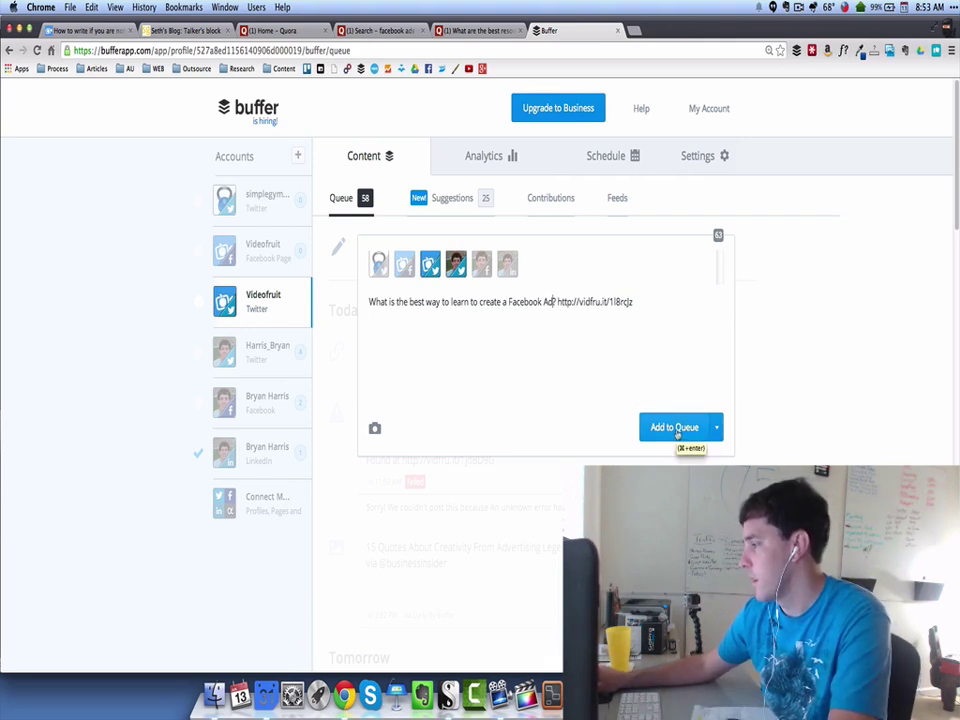
click(677, 428)
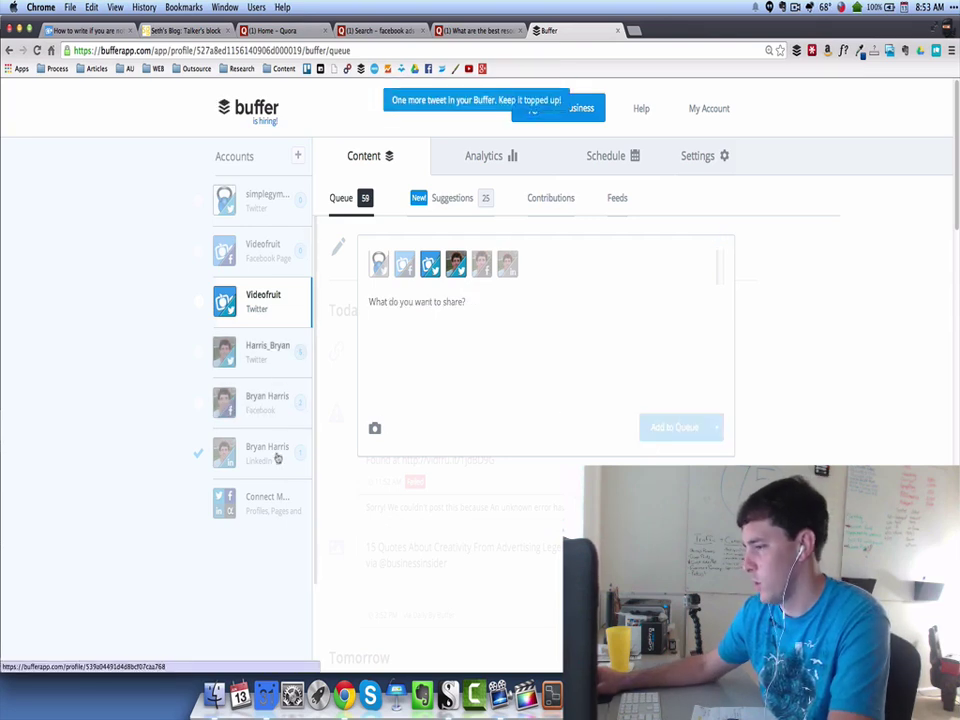
- Open the personal Twitter account's queue and review when the Facebook ads tweets are scheduled
click(257, 358)
scroll(504, 397, down, 4)
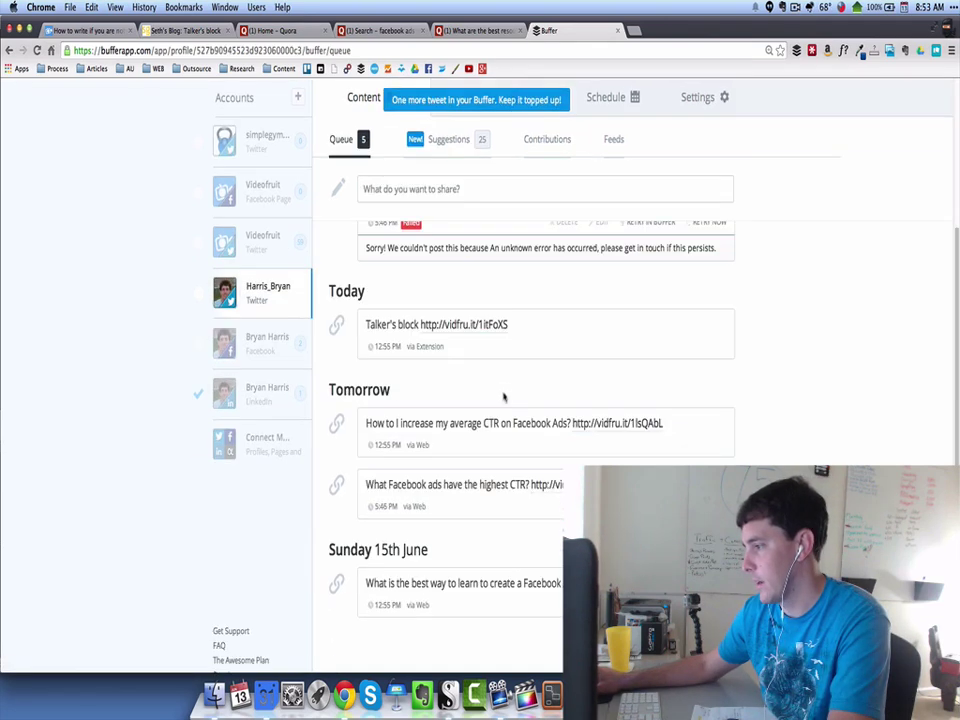
scroll(556, 506, up, 2)
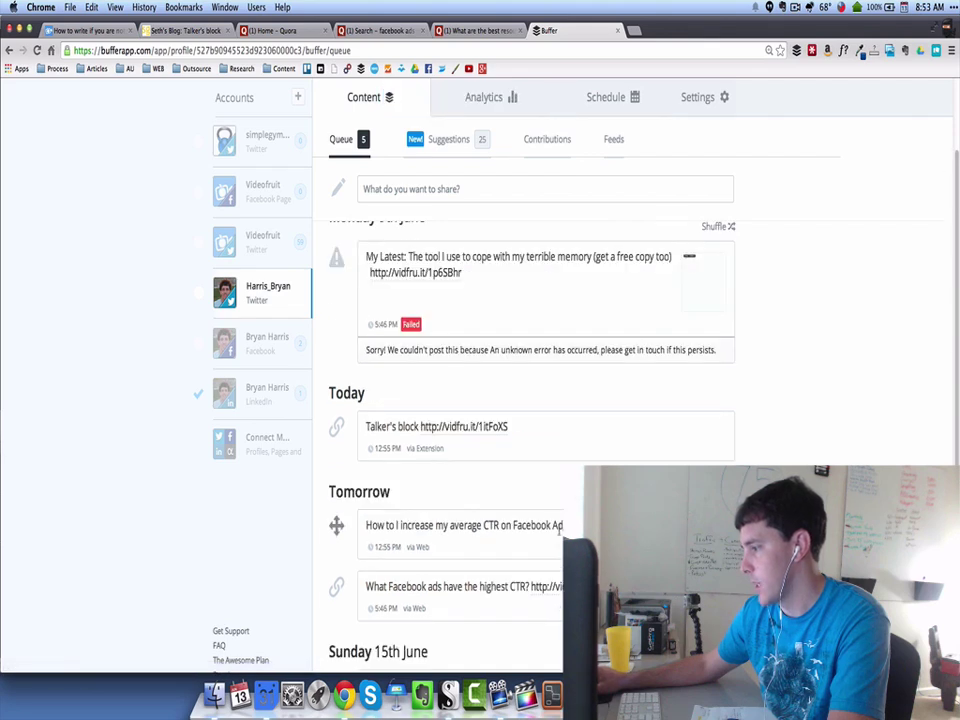
scroll(560, 535, down, 2)
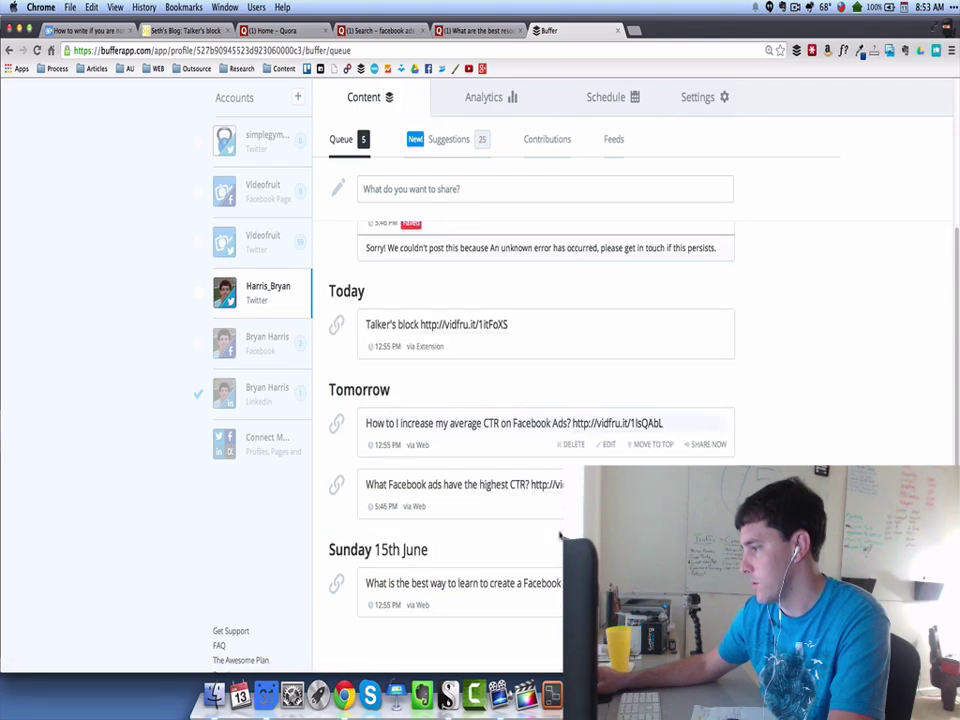
- Reschedule the tweet about increasing average CTR to Tuesday 17th June at 12:55 PM using a custom time
click(609, 446)
mouse_move(375, 446)
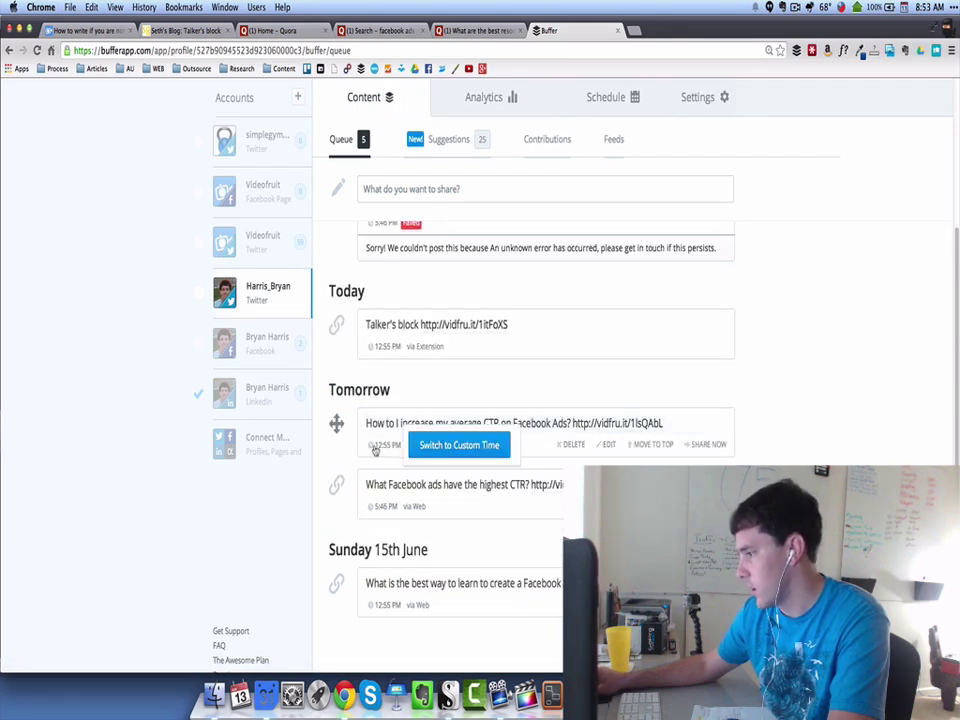
click(434, 450)
scroll(515, 577, down, 1)
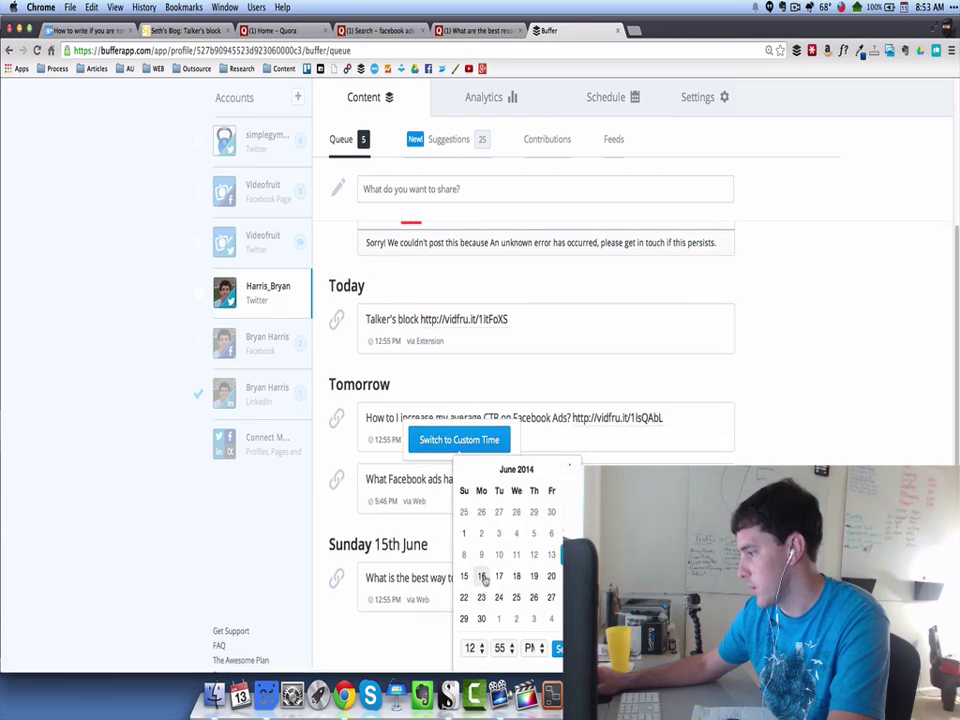
key(Escape)
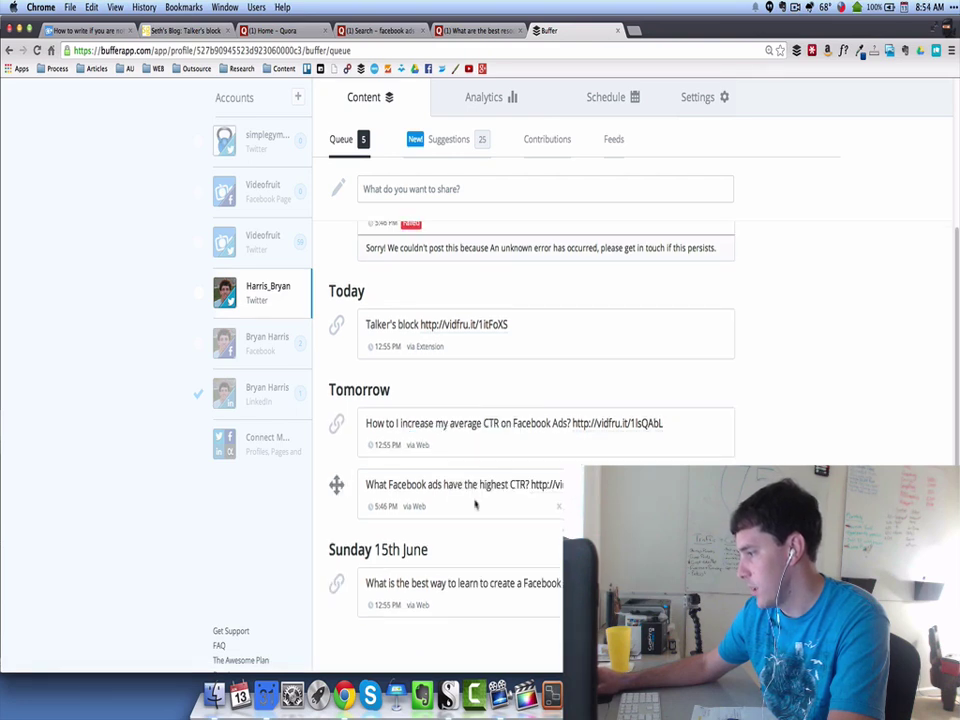
click(389, 544)
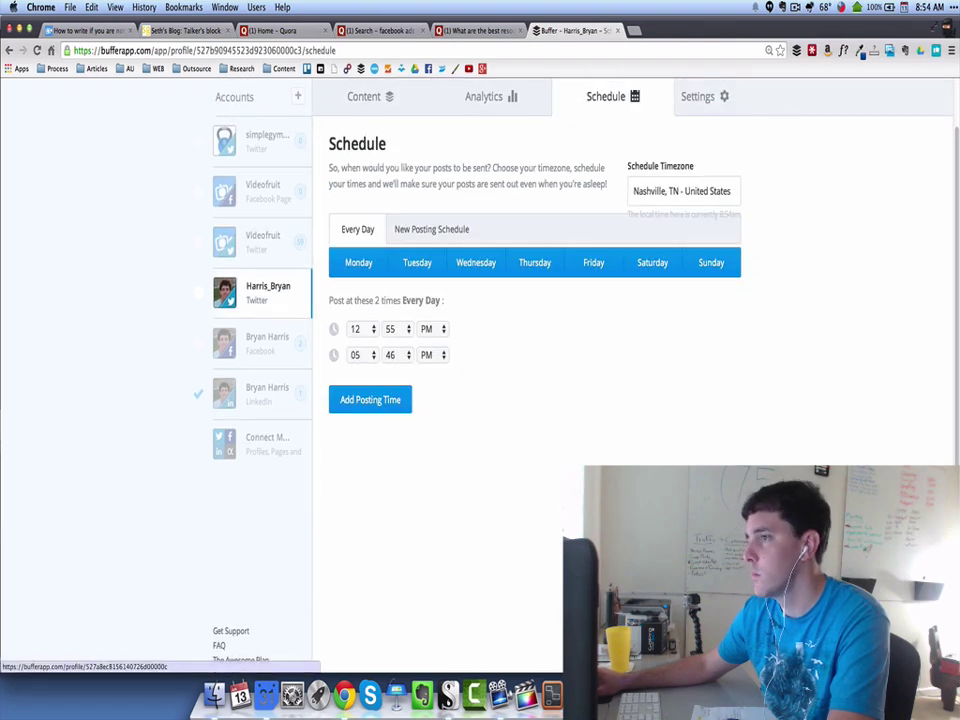
click(9, 50)
scroll(458, 381, down, 3)
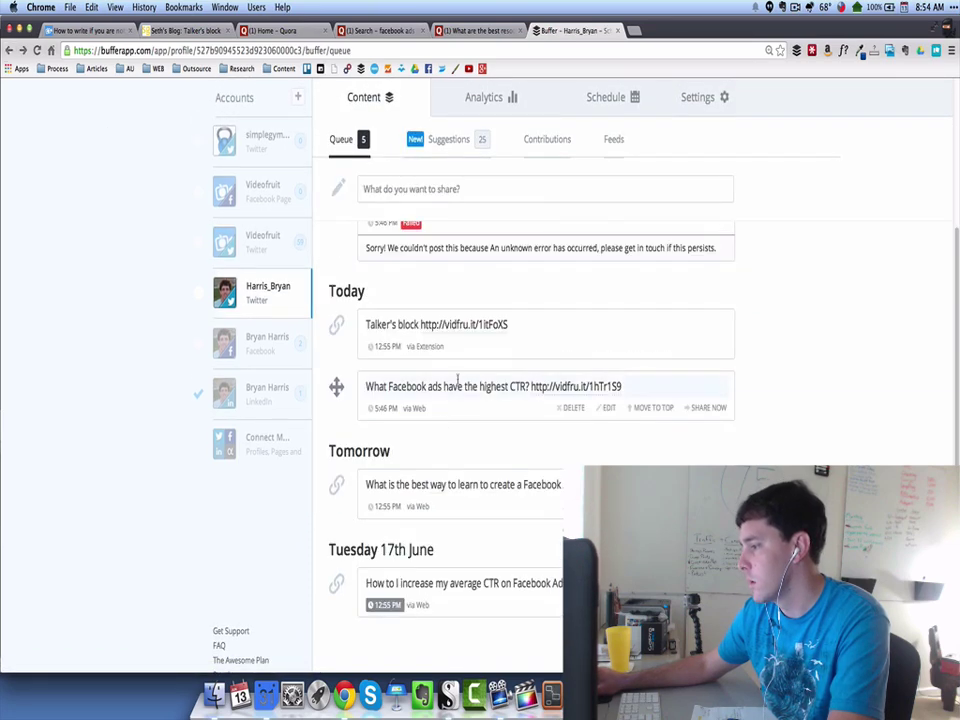
- Reschedule the tweet about the best way to learn to create a Facebook Ad to Wednesday 18th June at 12:55 PM
mouse_move(388, 506)
click(425, 515)
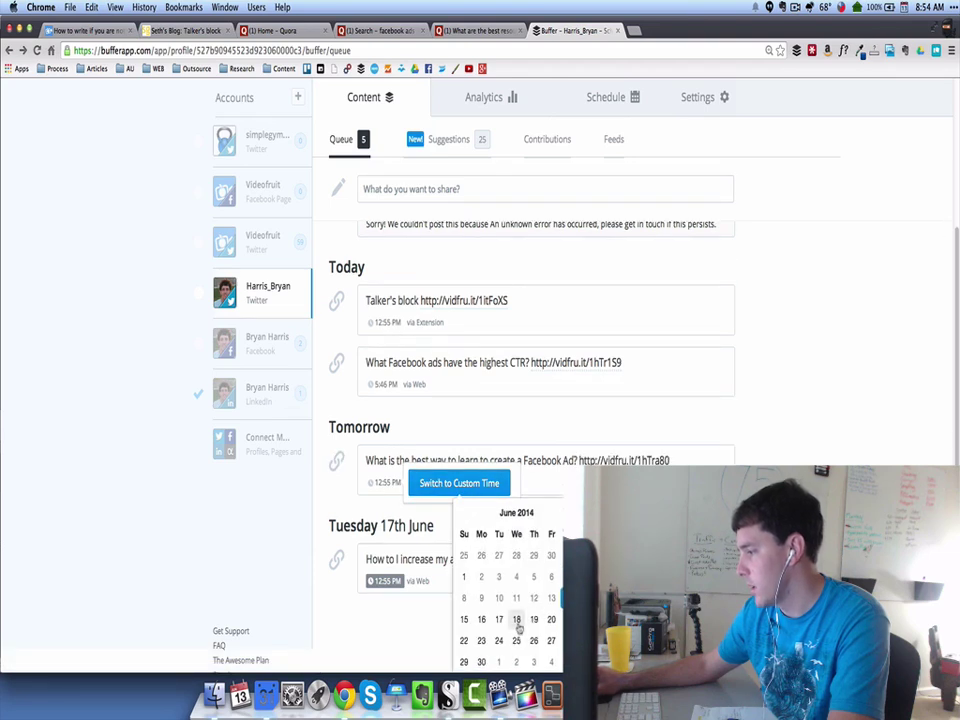
scroll(562, 590, down, 2)
click(561, 623)
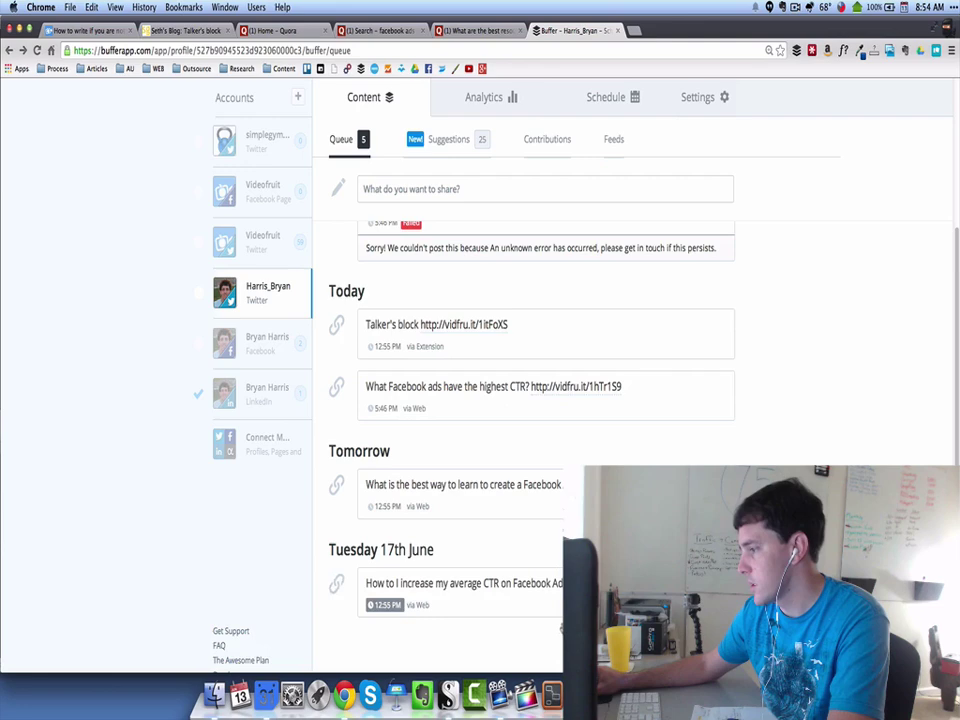
- Open the Videofruit Twitter queue and share the tweet about increasing average CTR immediately
click(263, 240)
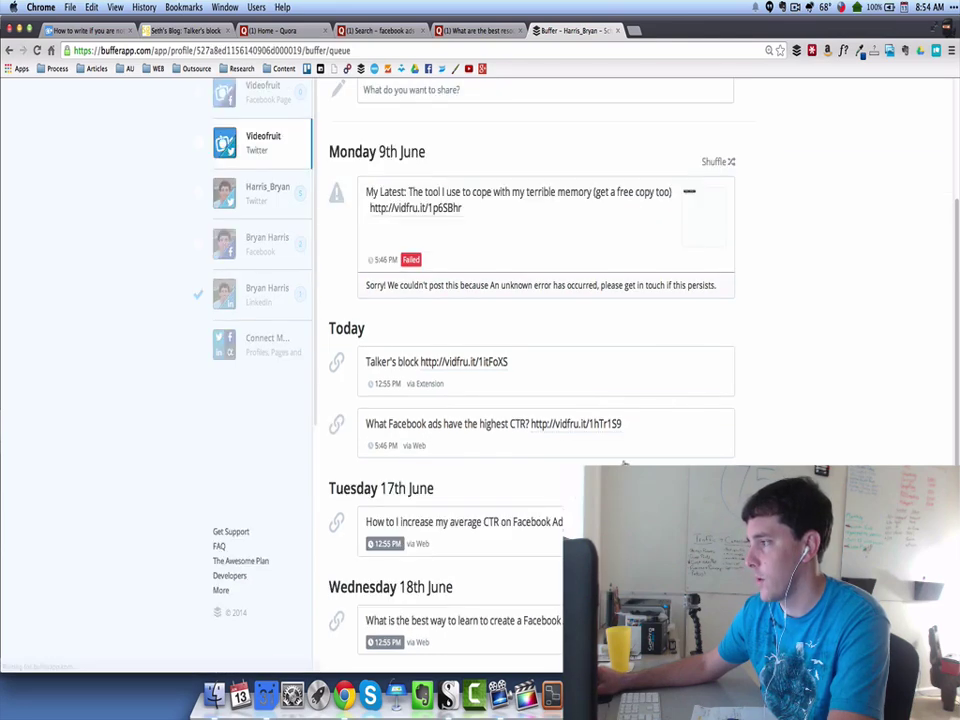
scroll(598, 447, down, 15)
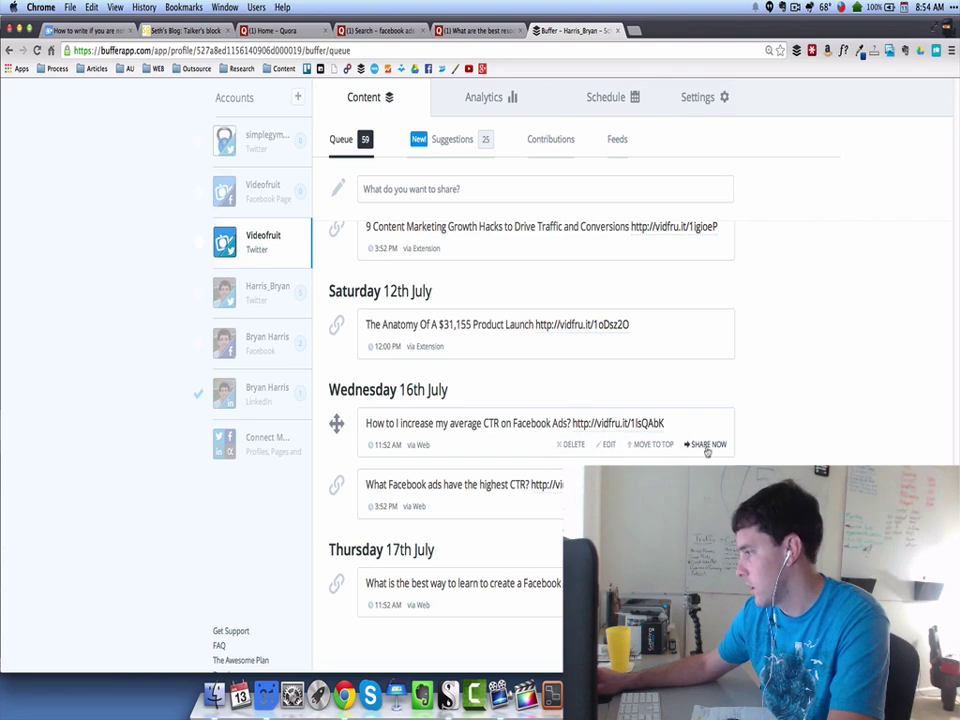
click(706, 446)
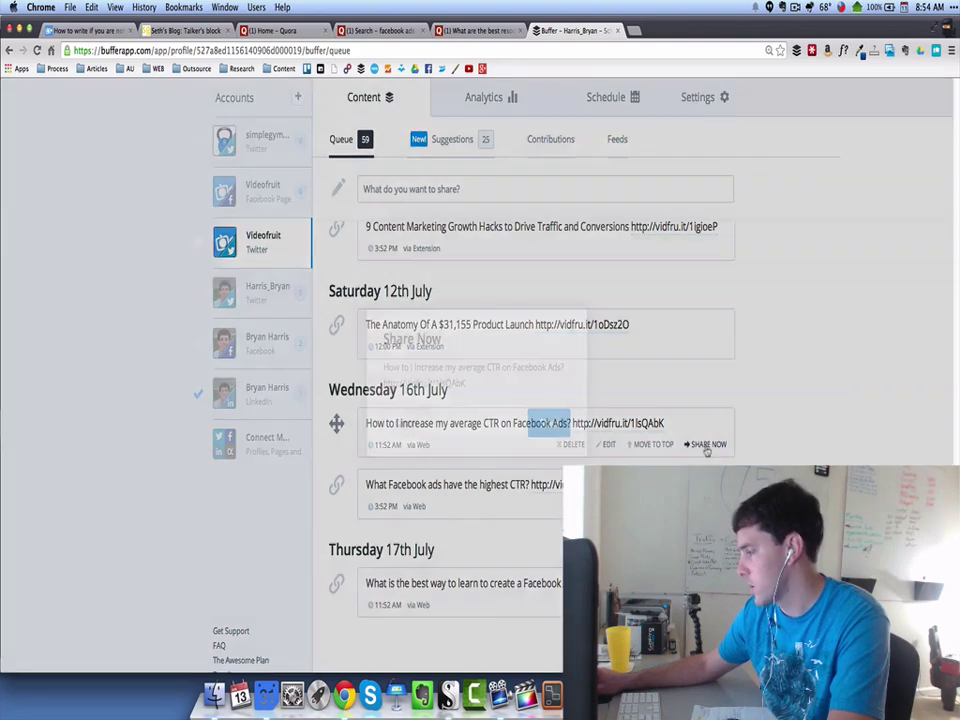
click(549, 423)
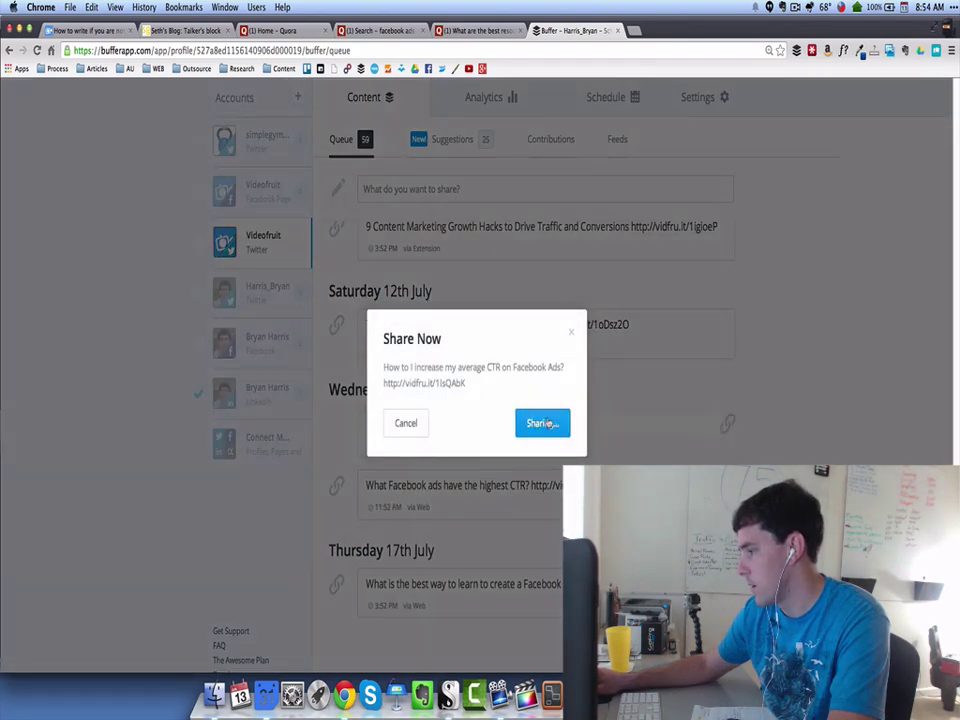
scroll(548, 525, down, 15)
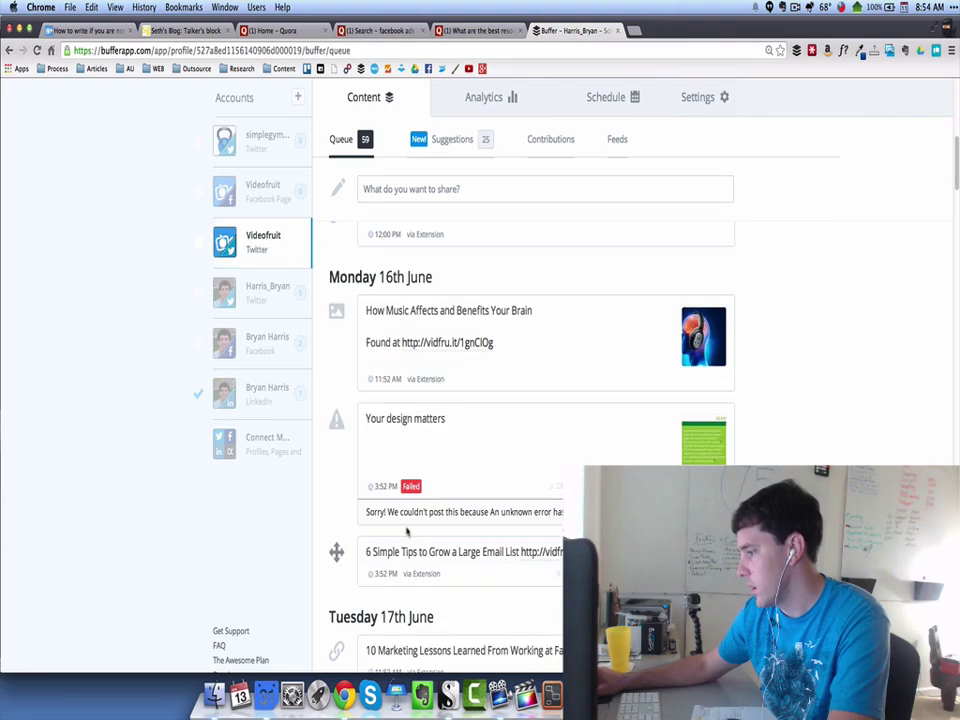
scroll(416, 568, down, 10)
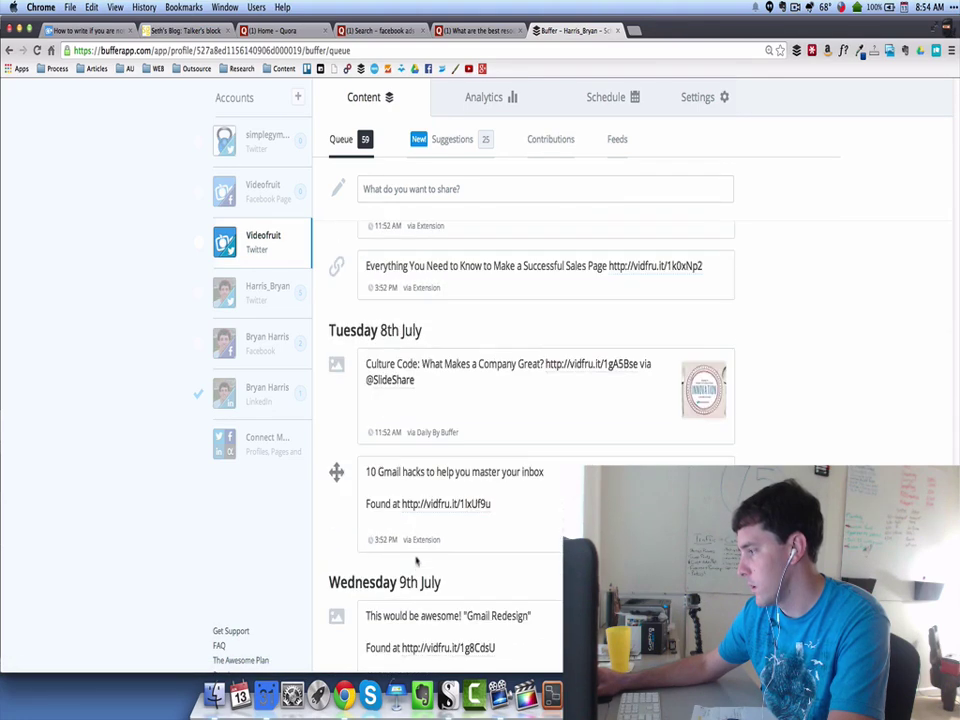
click(395, 543)
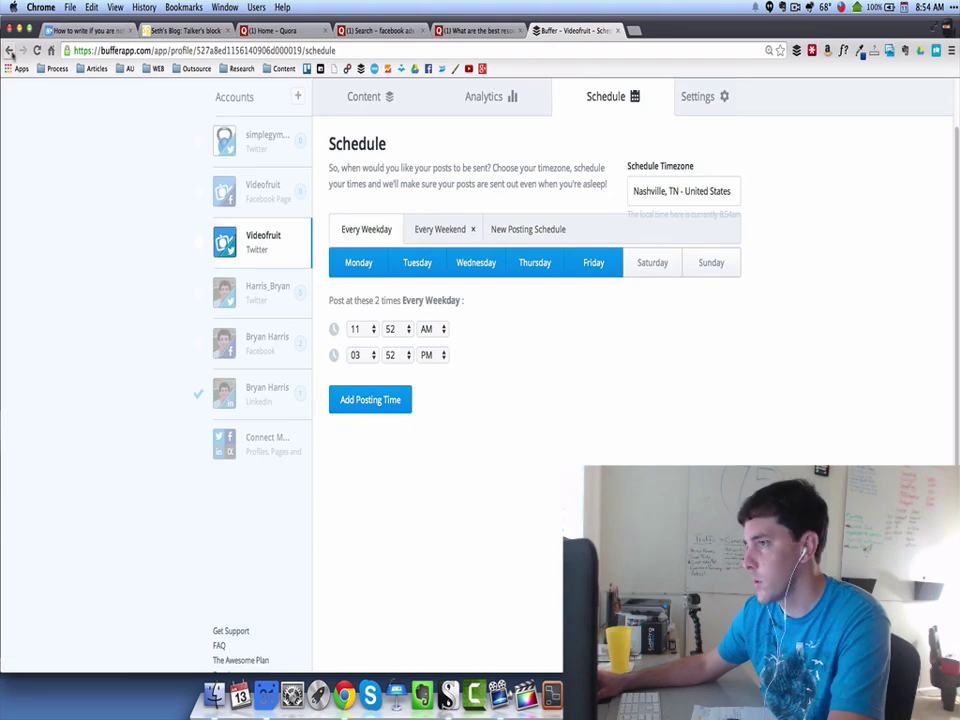
click(9, 50)
scroll(447, 487, down, 15)
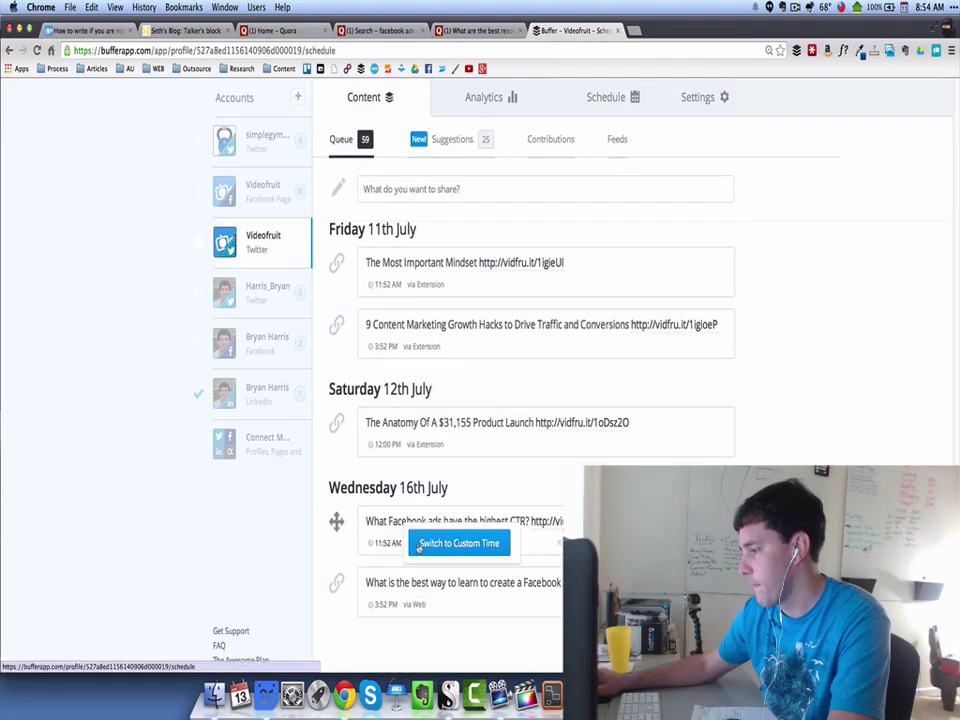
click(393, 545)
click(9, 50)
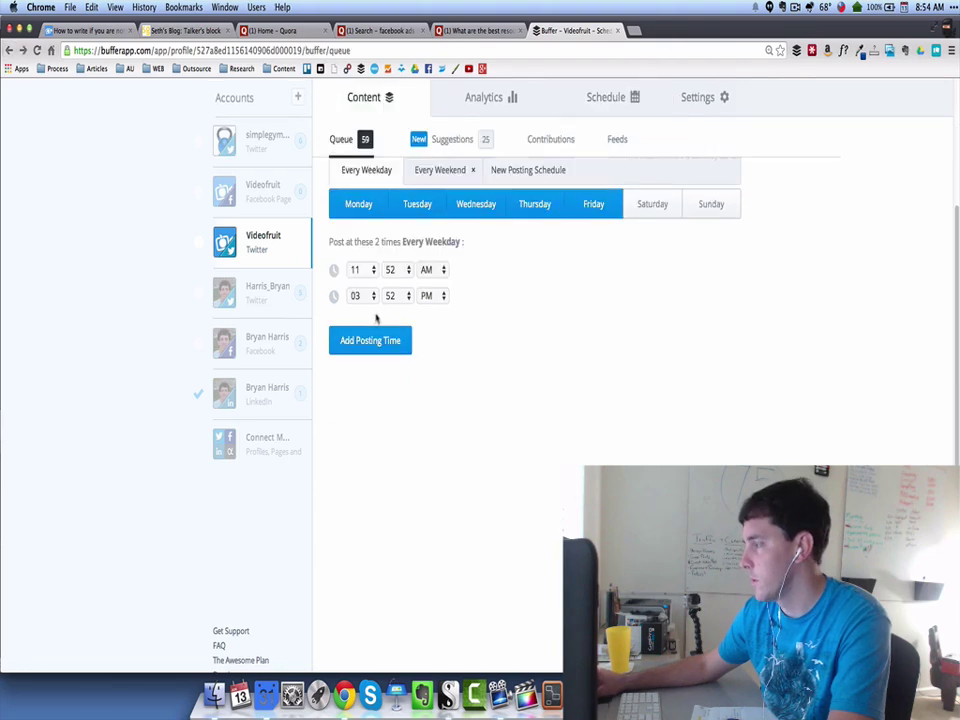
- Reschedule the Videofruit tweet about which Facebook ads have the highest CTR to June 2014 at 11:52 AM using a custom time
scroll(376, 318, down, 10)
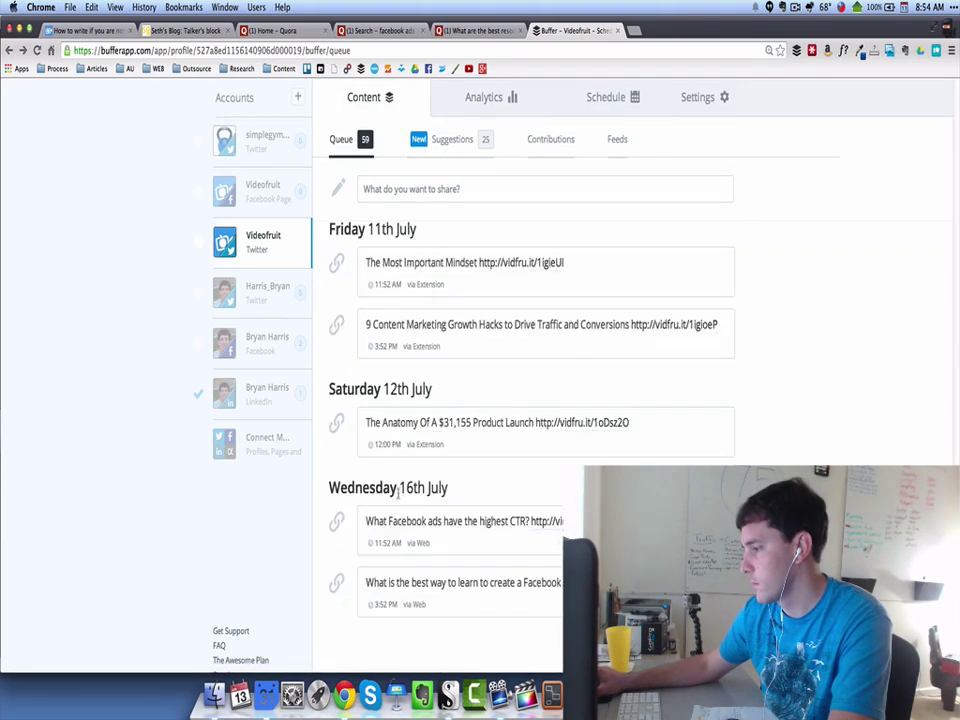
mouse_move(388, 543)
click(459, 542)
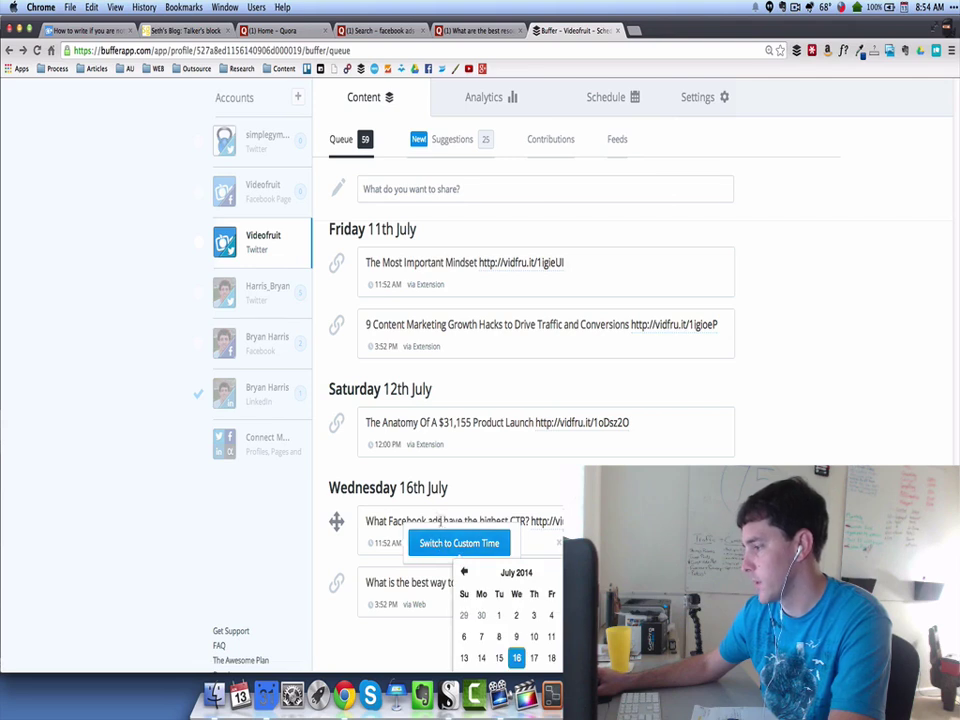
scroll(520, 580, down, 2)
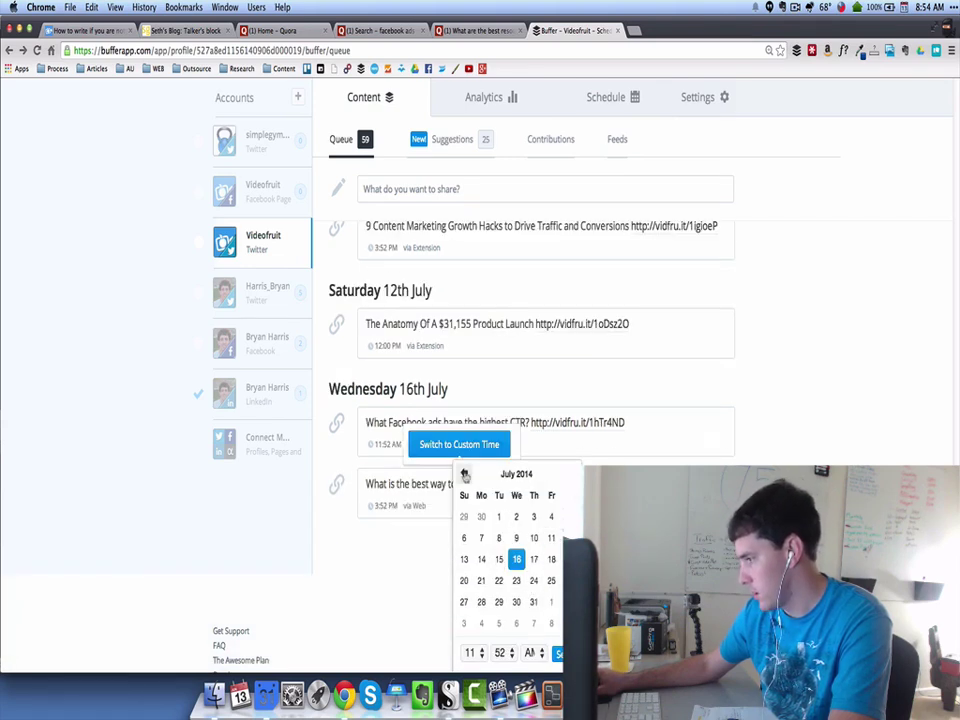
click(464, 474)
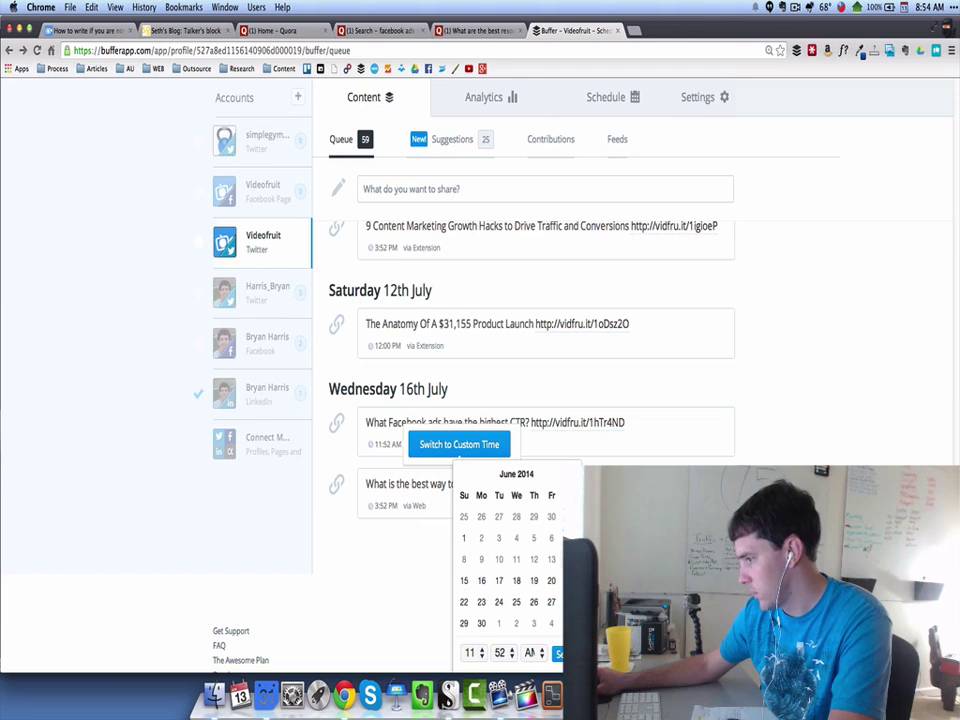
click(557, 650)
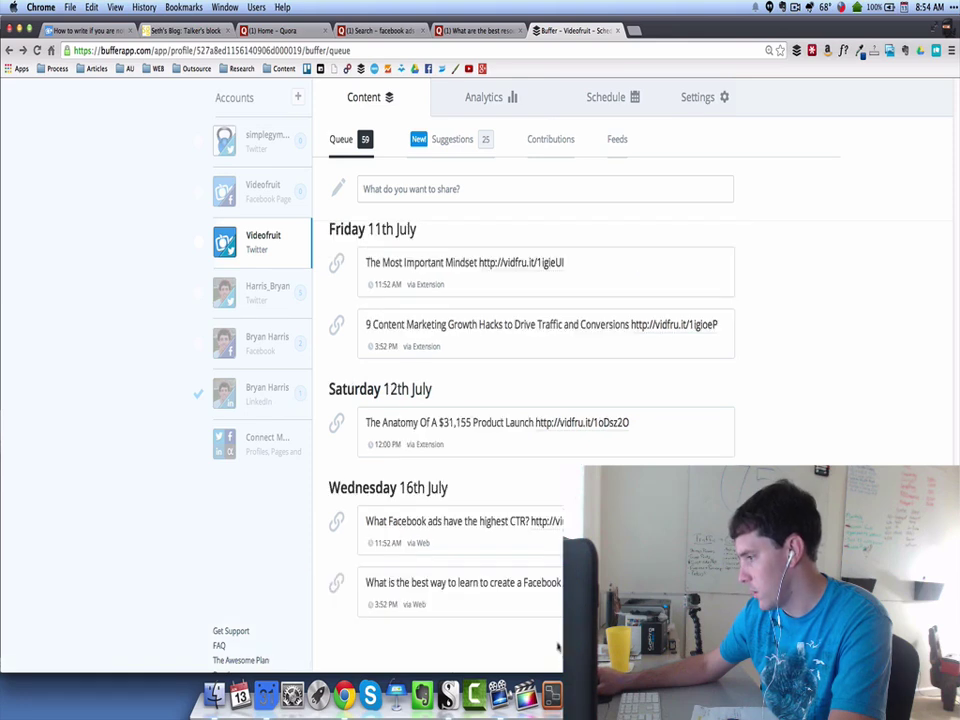
- Choose 16 June 2014 at 3:52 PM as custom time for the tweet about learning to create a Facebook ad, and dismiss the disk-space warning
mouse_move(396, 608)
click(441, 610)
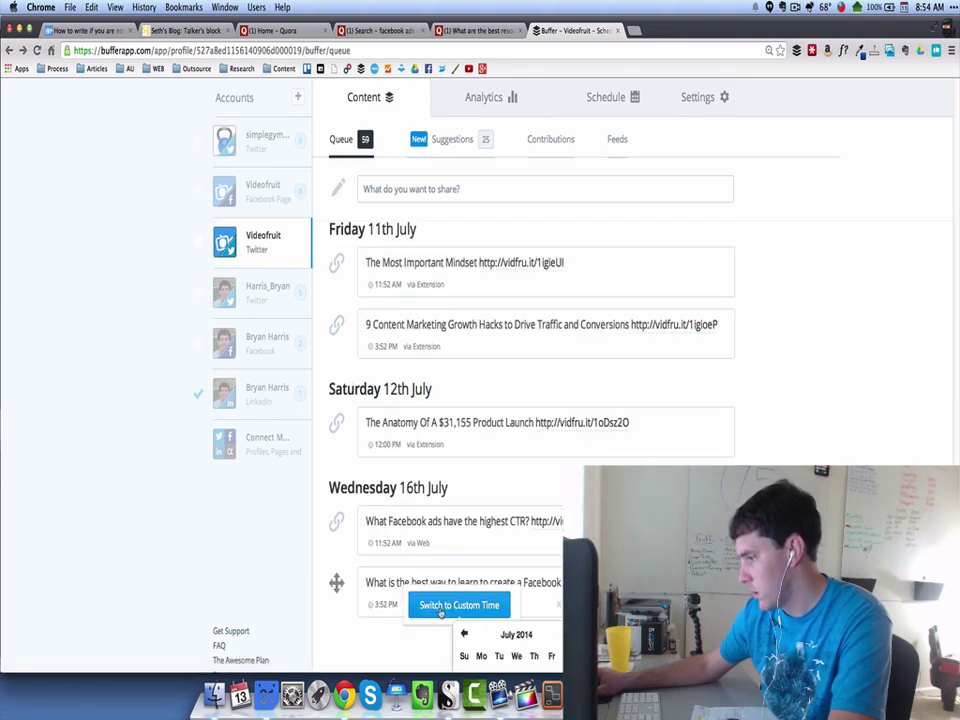
click(465, 443)
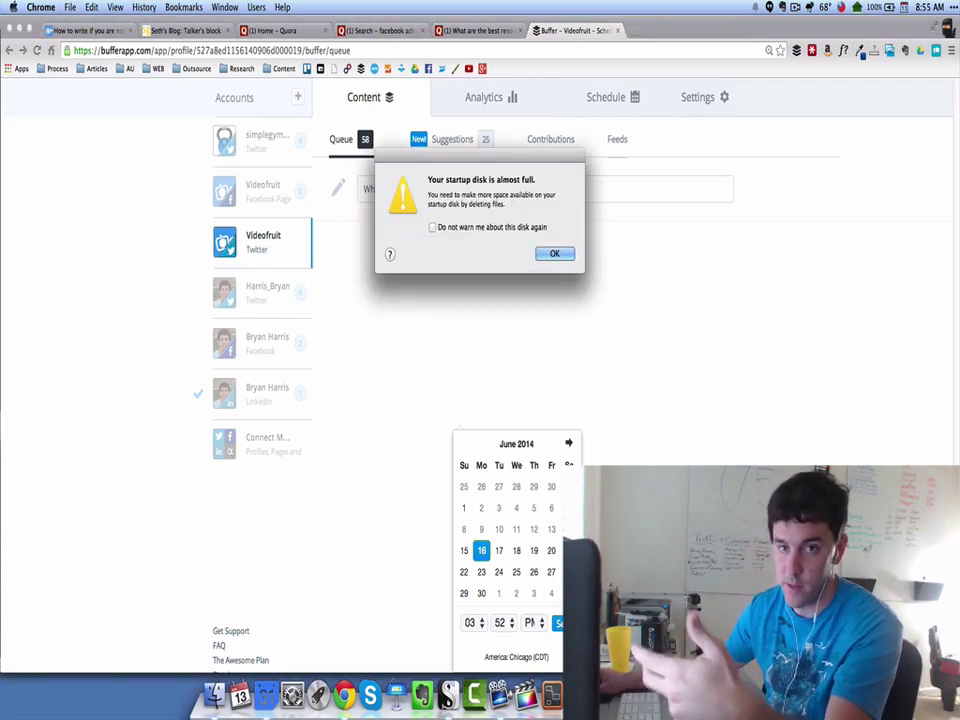
click(555, 253)
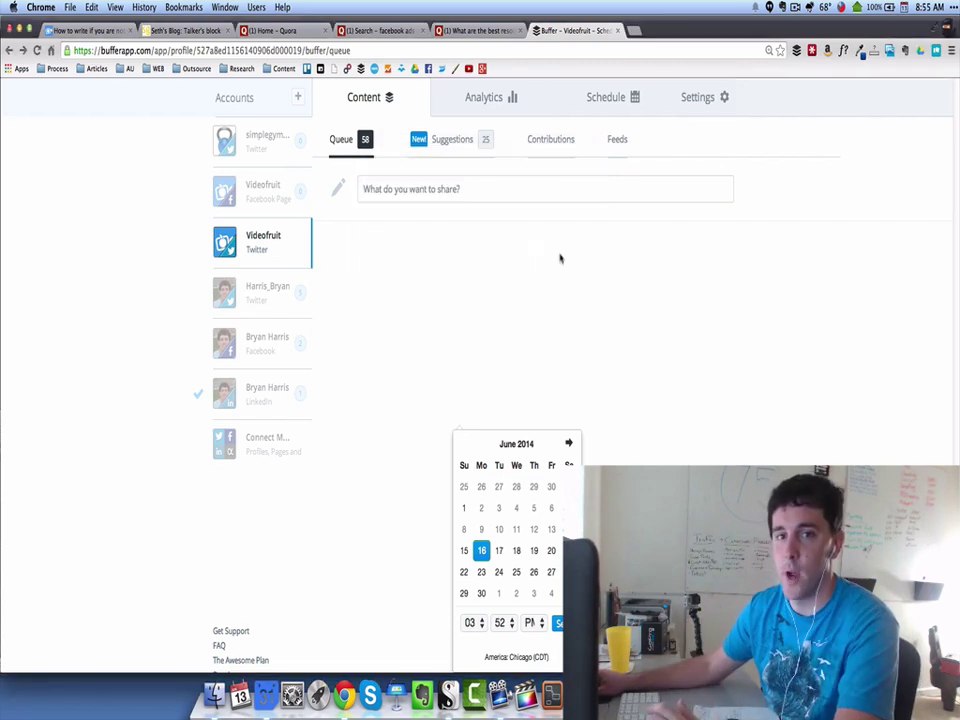